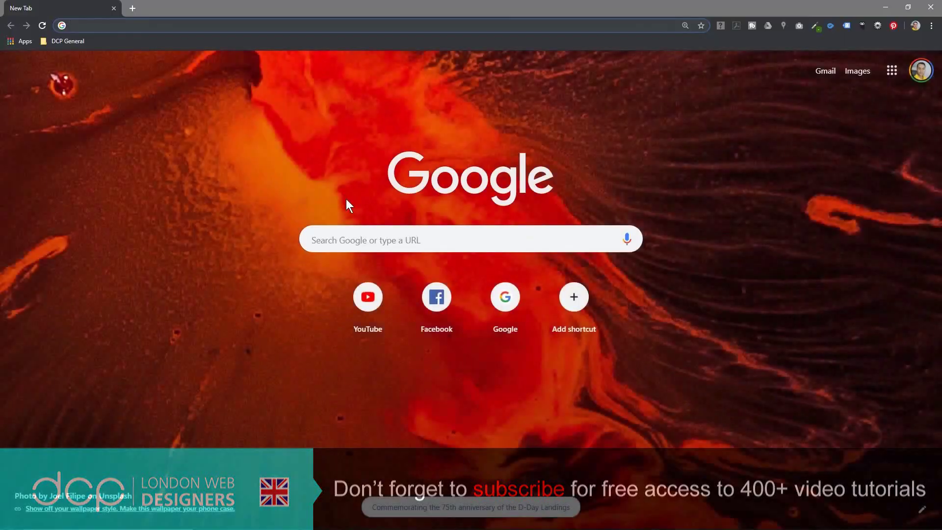
Google 'seo quake google chrome addon' and open the SEOquake Chrome Web Store listing.
left_click(358, 236)
type("seo quake google chrome addon")
key("Return")
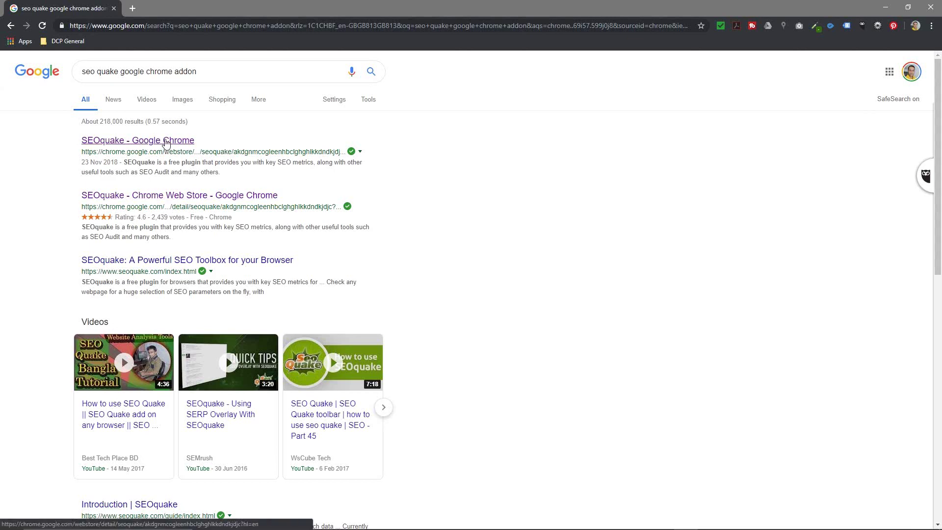
left_click(165, 142)
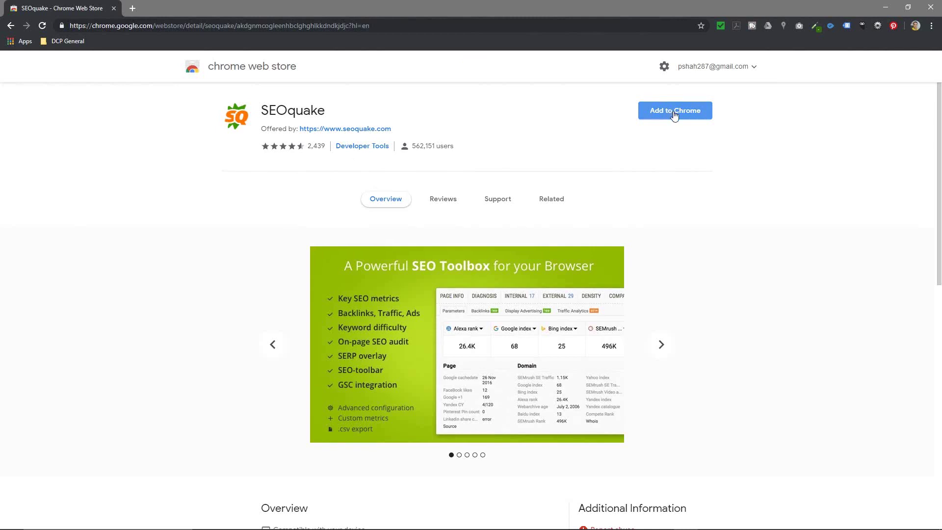
Add SEOquake to Chrome, confirm the extension install, and close the Web Store tab.
left_click(674, 113)
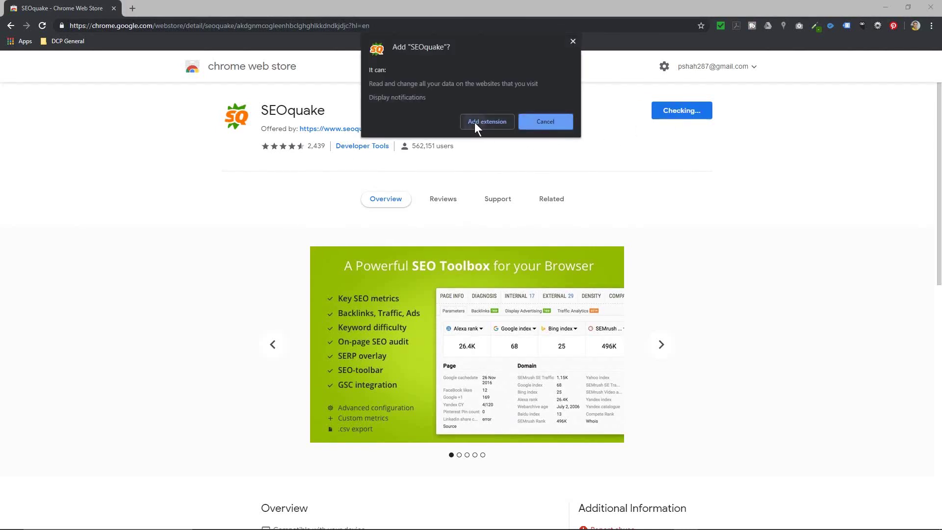
left_click(475, 122)
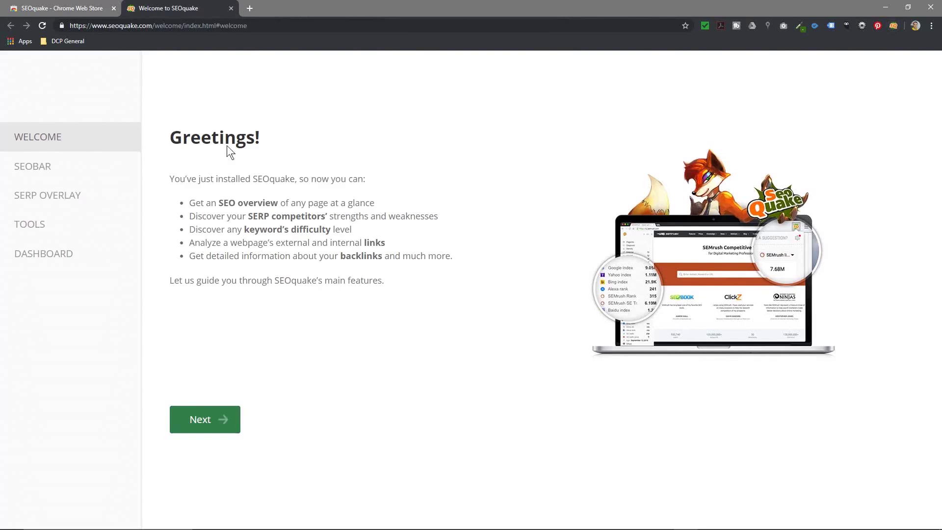
left_click(116, 8)
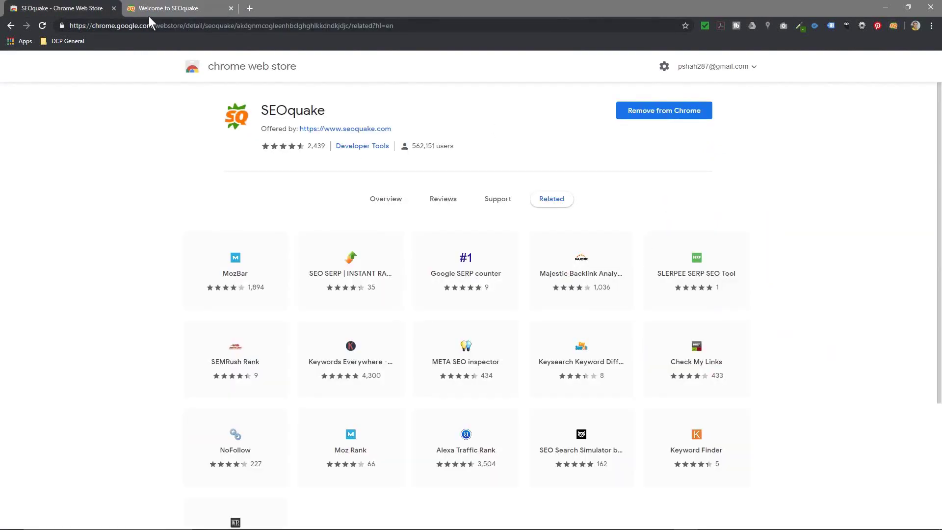
left_click(113, 8)
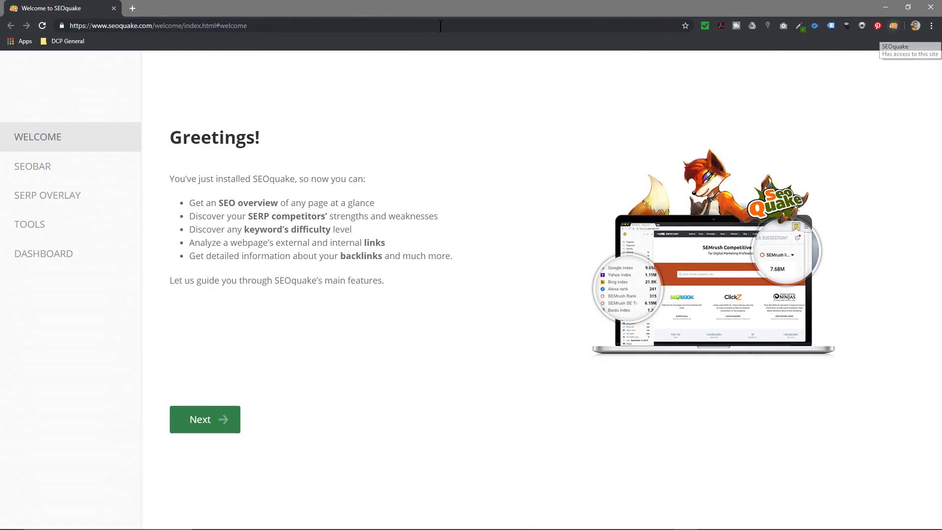
Load dcpweb.co.uk from the address bar.
left_click(145, 25)
type("dcpwe")
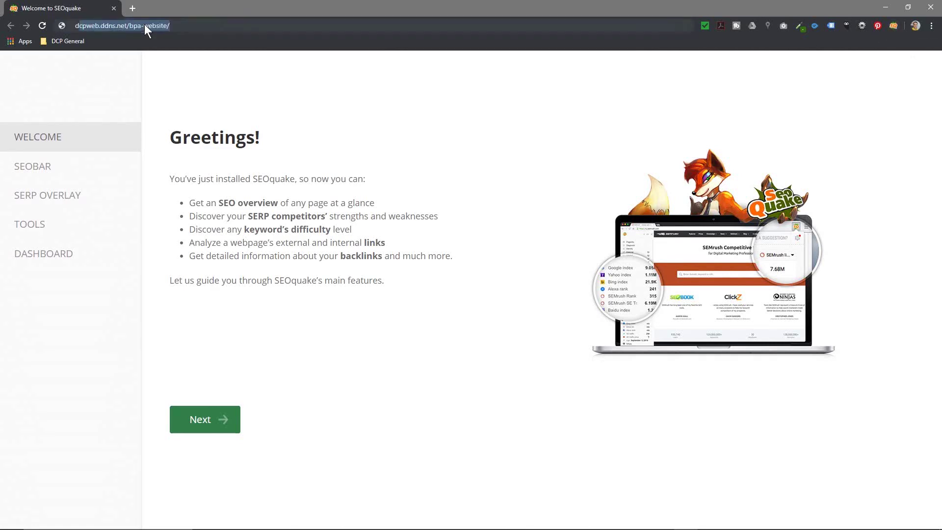
type("b.co.uk")
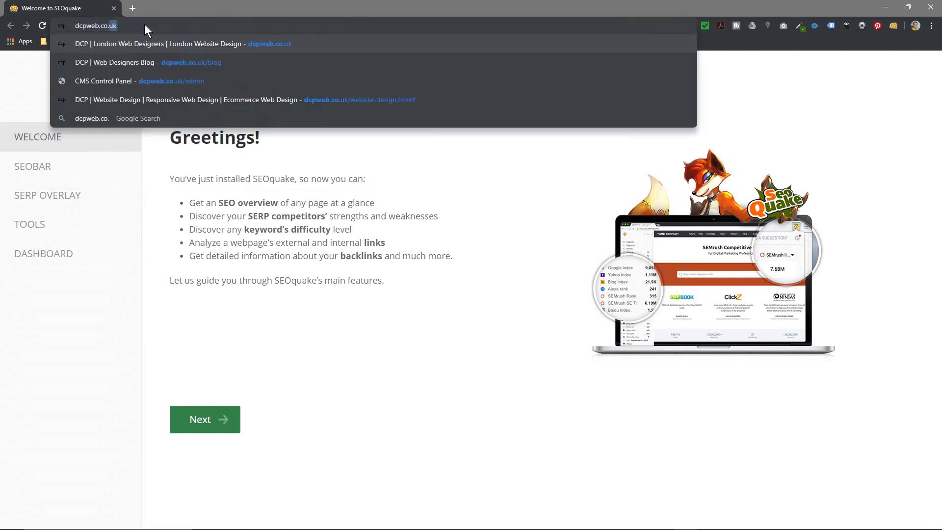
key("Return")
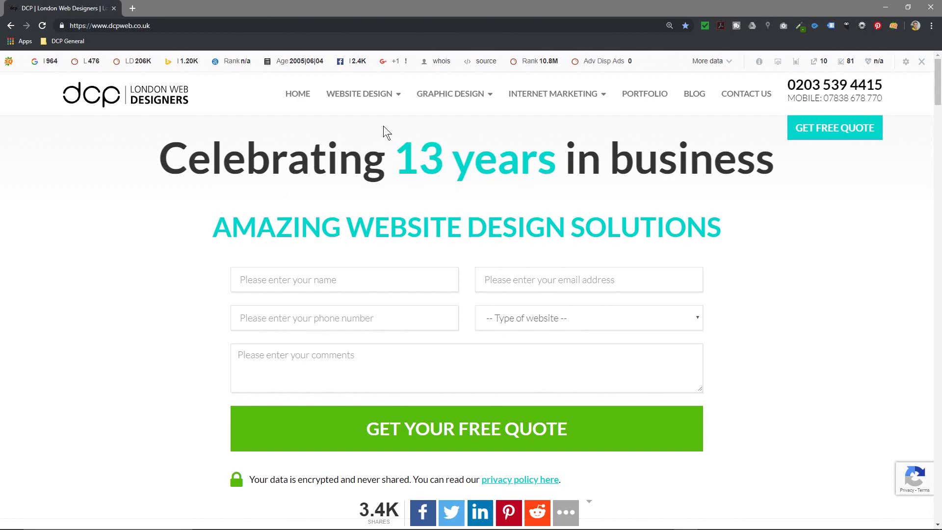
Show SEOquake's page summary for dcpweb.co.uk and launch its full Page SEO Audit.
left_click(894, 27)
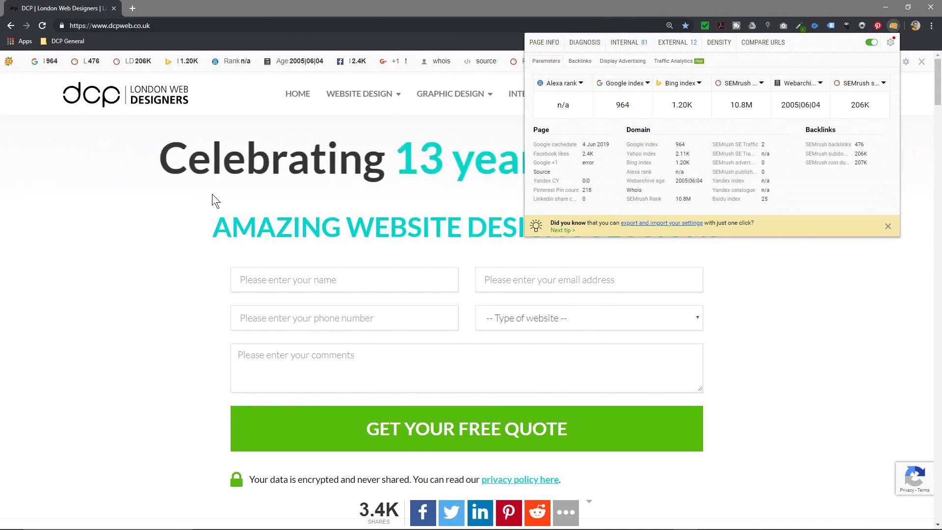
left_click(584, 43)
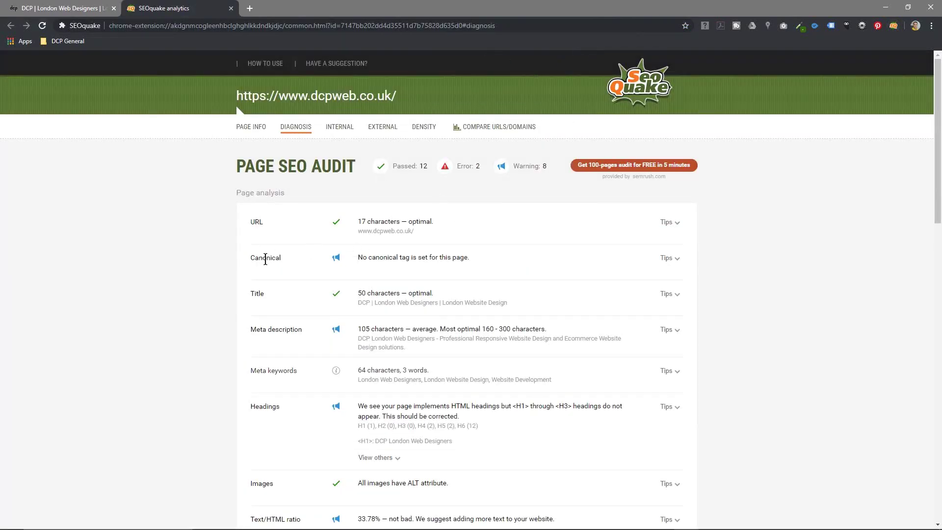
Scroll through the Page SEO Audit results, highlighting individual findings along the way.
scroll(307, 286, "down", 5)
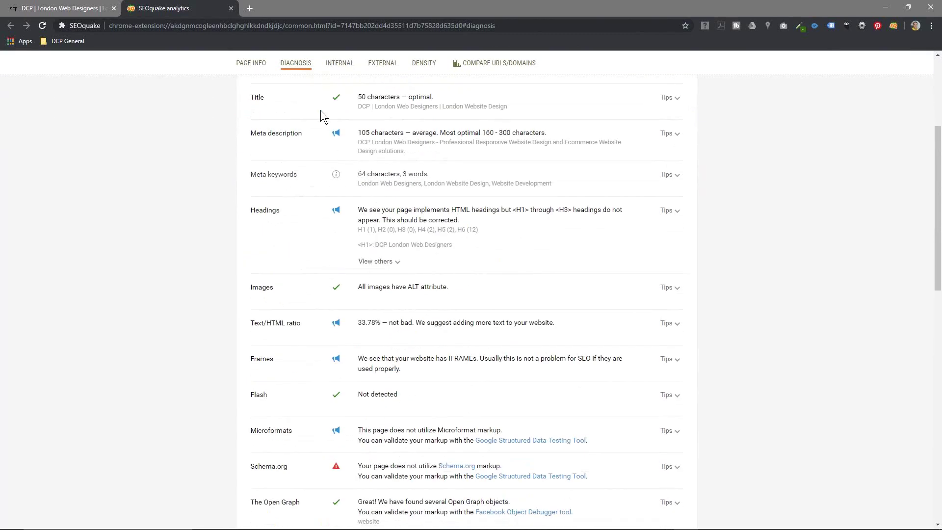
scroll(332, 245, "down", 4)
scroll(331, 240, "up", 8)
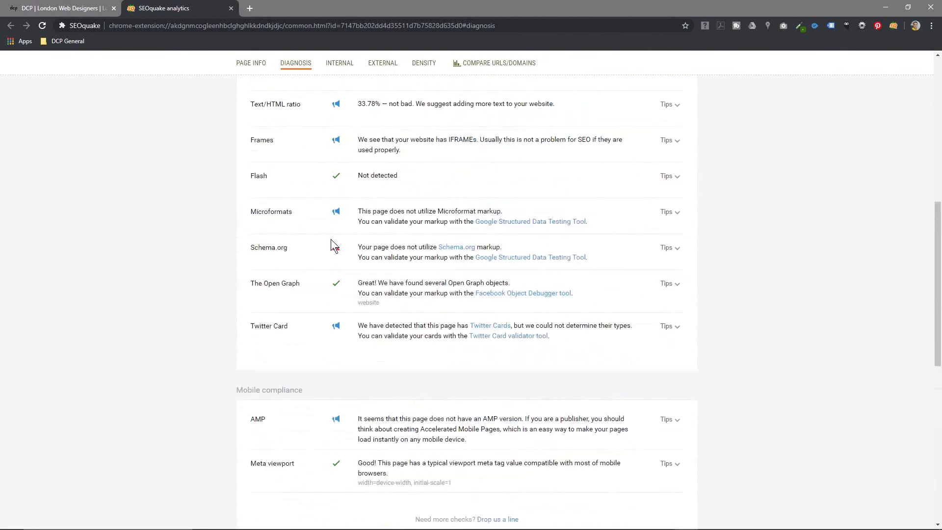
scroll(302, 346, "down", 1)
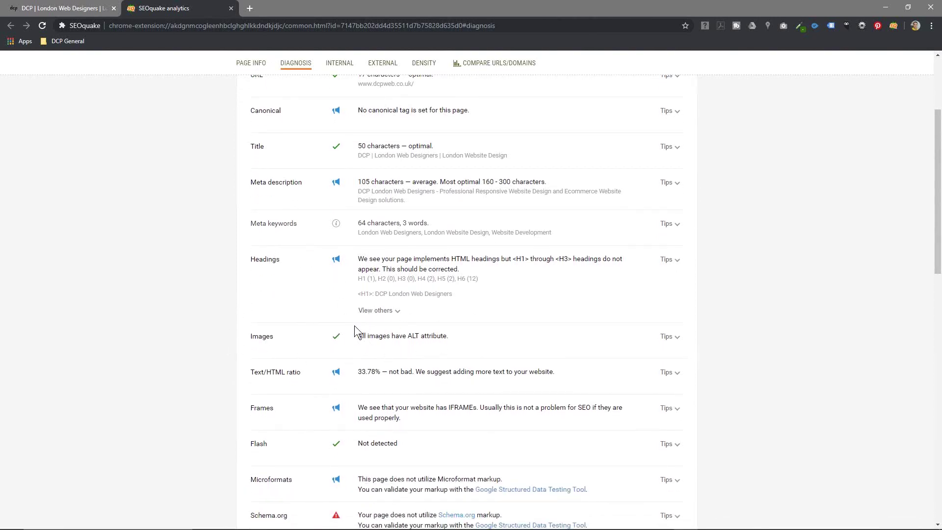
scroll(274, 325, "down", 2)
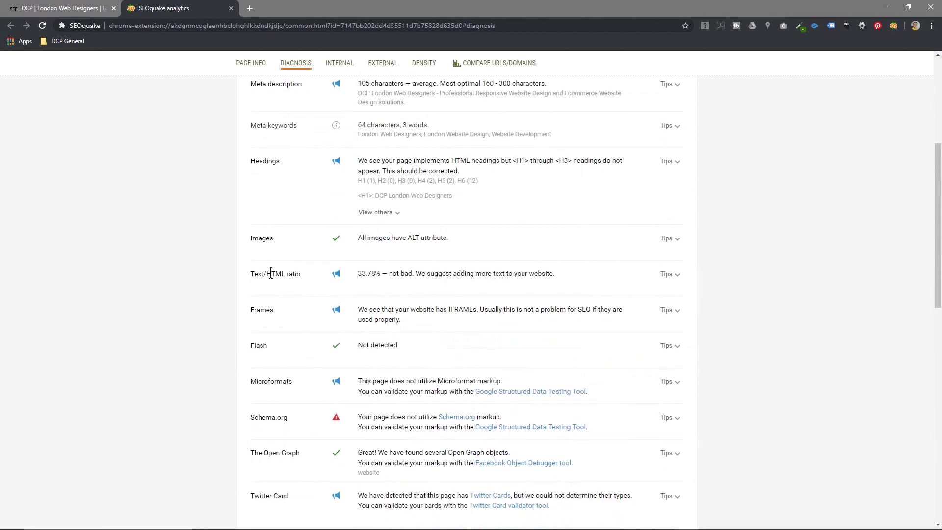
scroll(397, 406, "down", 11)
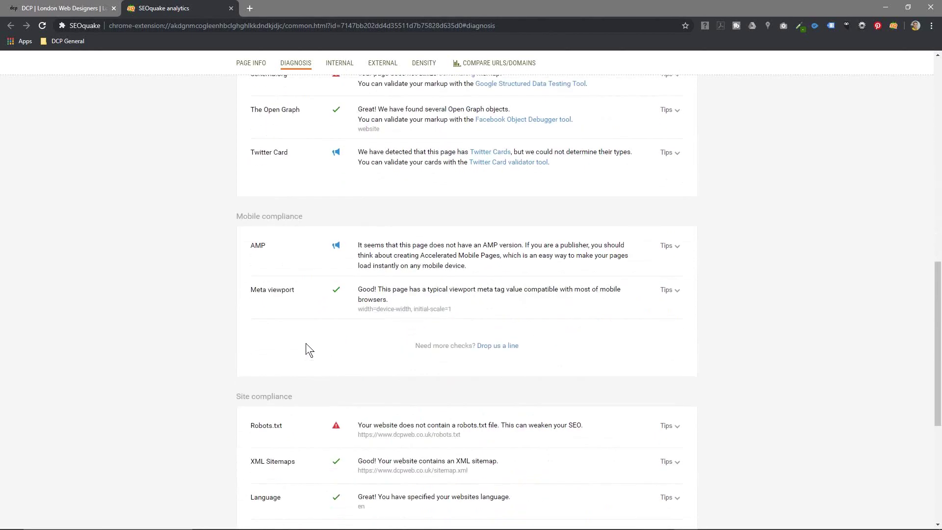
scroll(265, 265, "up", 2)
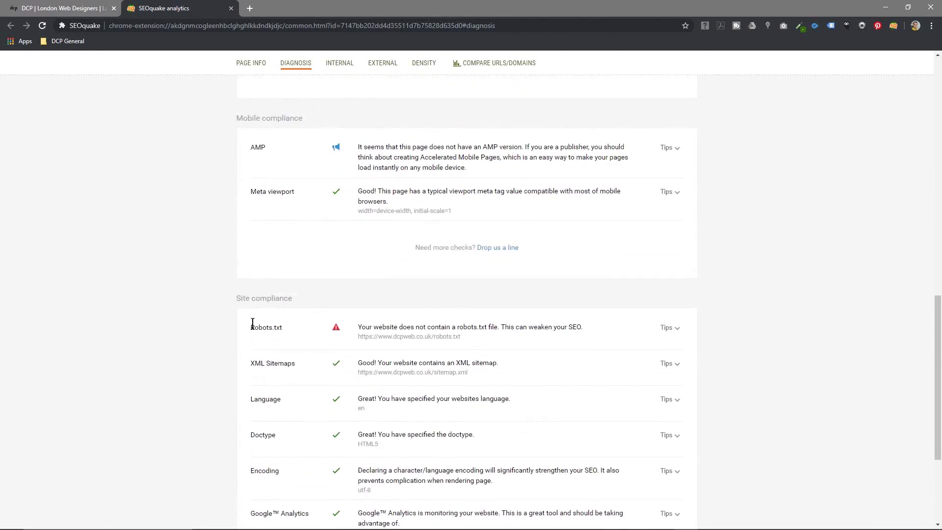
left_click_drag(250, 327, 534, 327)
scroll(228, 281, "up", 3)
scroll(270, 275, "up", 3)
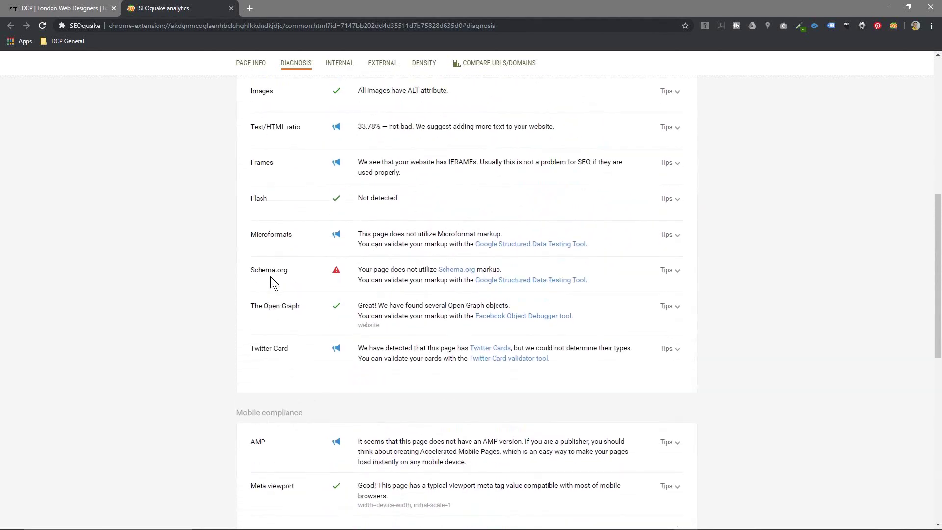
left_click_drag(250, 270, 350, 276)
Clear the Schema.org highlight, return to the top, and open the Keyword Density report.
left_click(215, 275)
scroll(242, 275, "up", 6)
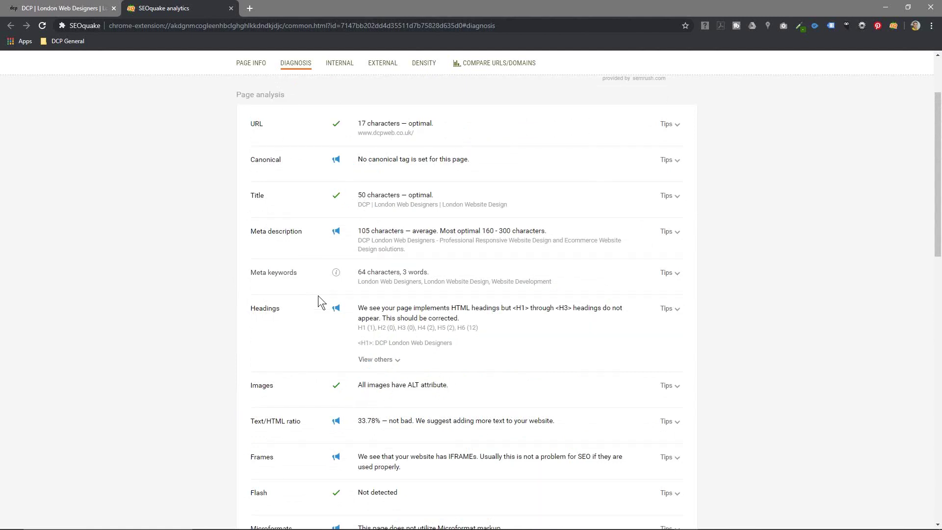
scroll(315, 214, "up", 1)
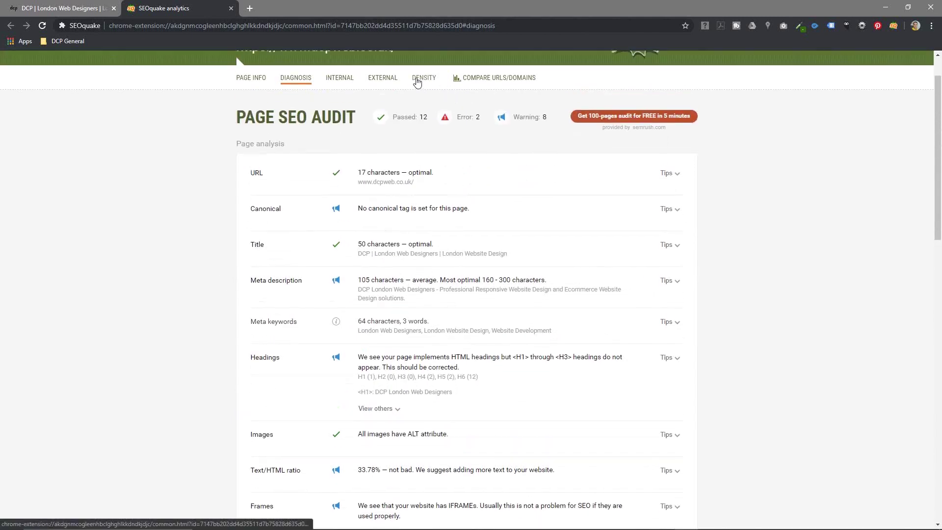
left_click(428, 84)
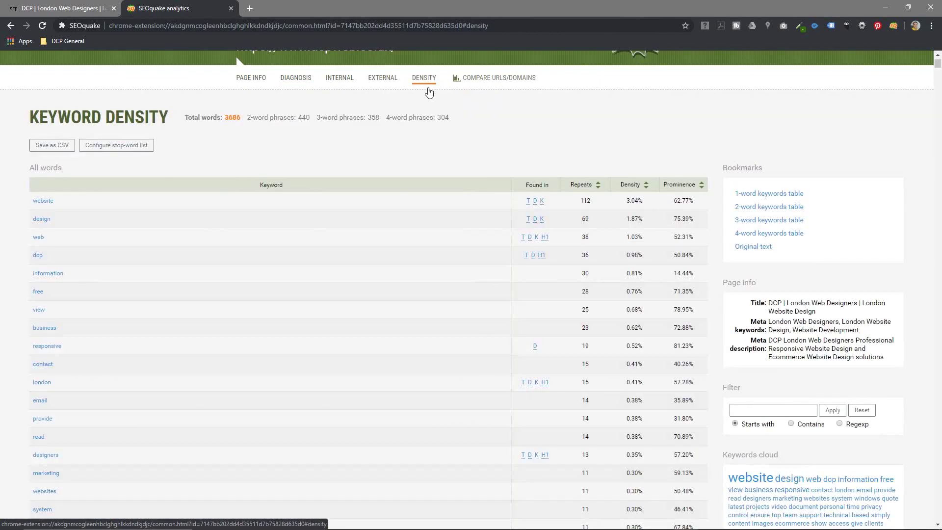
Highlight the density summary counts: 3686 total words, 2-, 3- and 4-word phrases (304).
left_click_drag(194, 117, 252, 118)
left_click(266, 123)
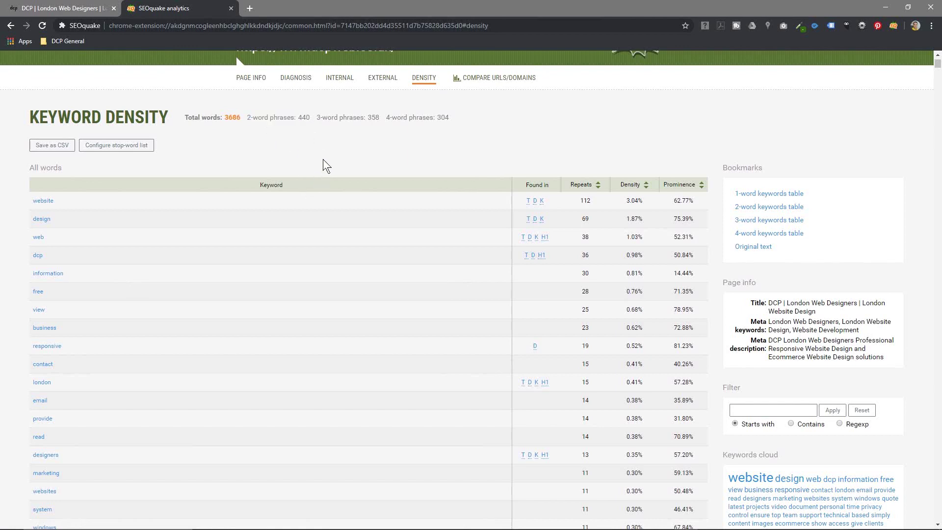
left_click_drag(325, 117, 455, 117)
left_click(412, 154)
Scroll the keyword tables down to the 3-word phrase 'london web designers'.
scroll(377, 243, "down", 20)
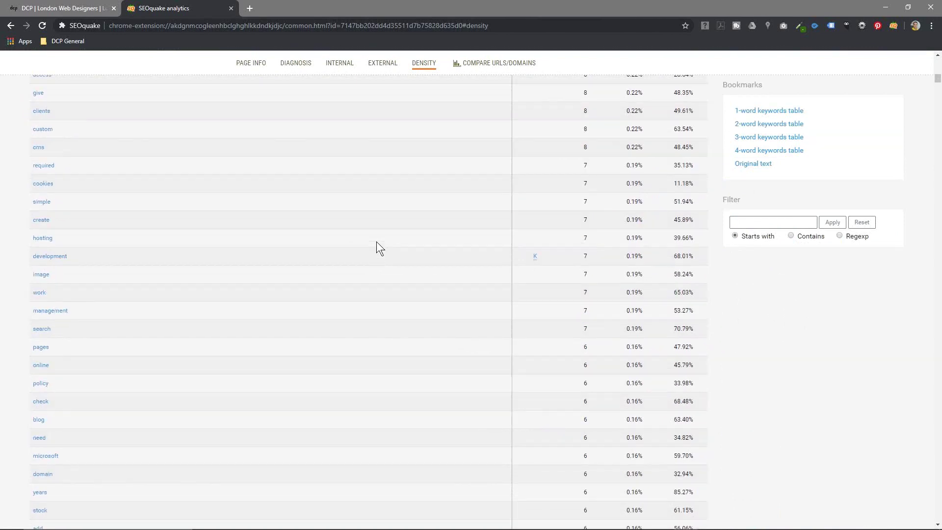
scroll(376, 247, "down", 15)
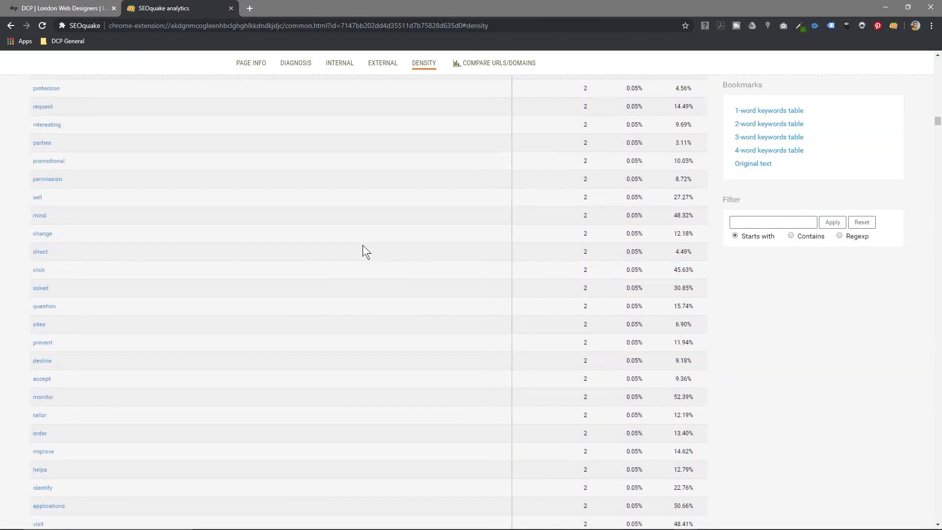
scroll(349, 239, "down", 15)
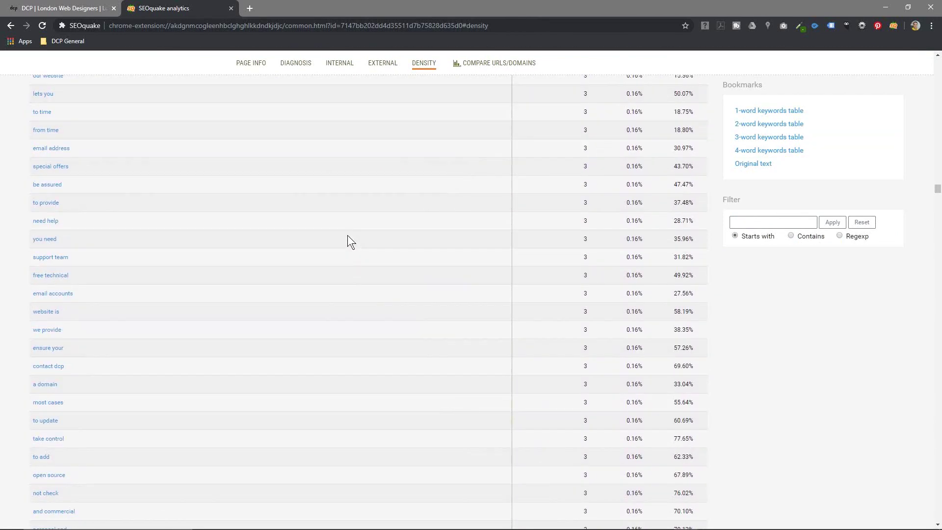
scroll(754, 322, "down", 15)
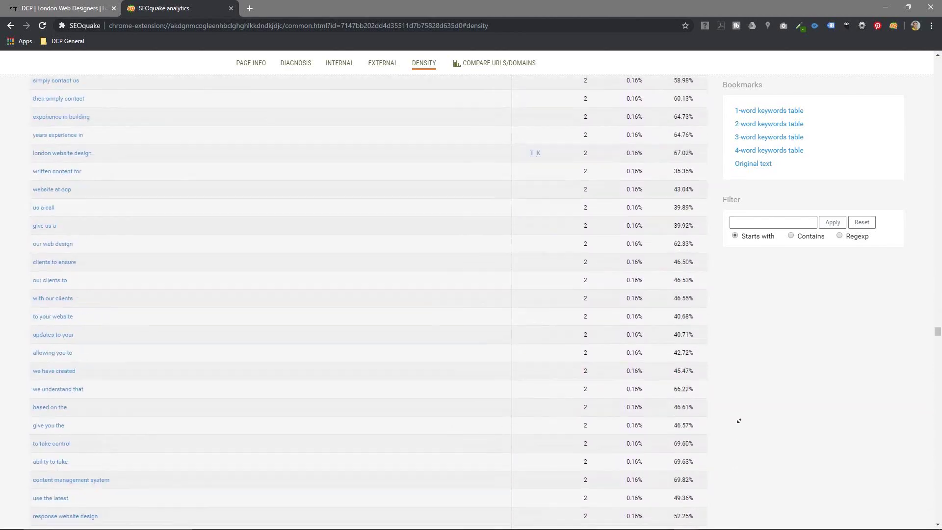
scroll(741, 402, "down", 15)
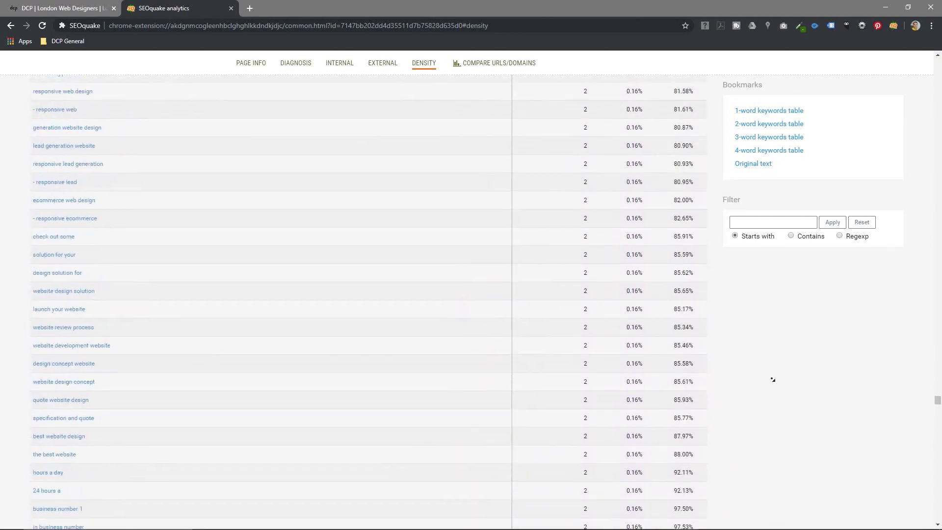
scroll(187, 248, "up", 10)
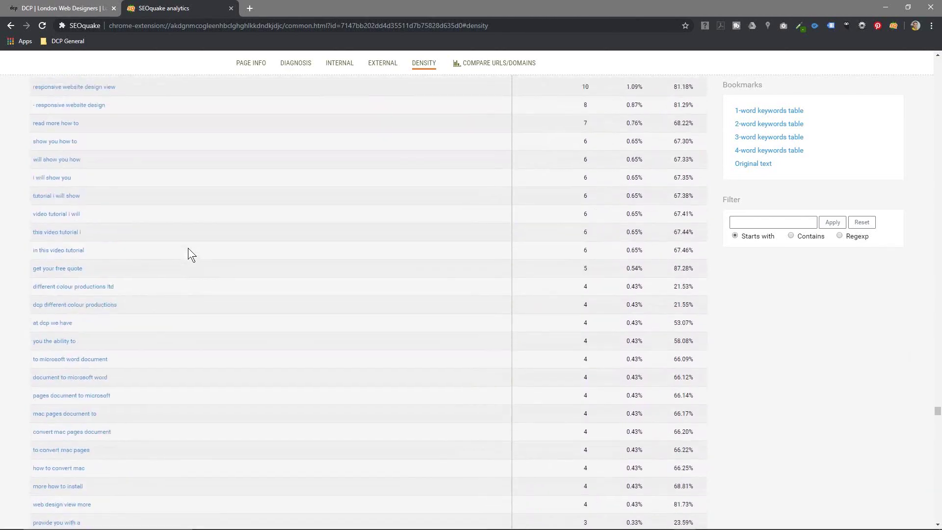
scroll(187, 248, "down", 3)
scroll(188, 243, "up", 15)
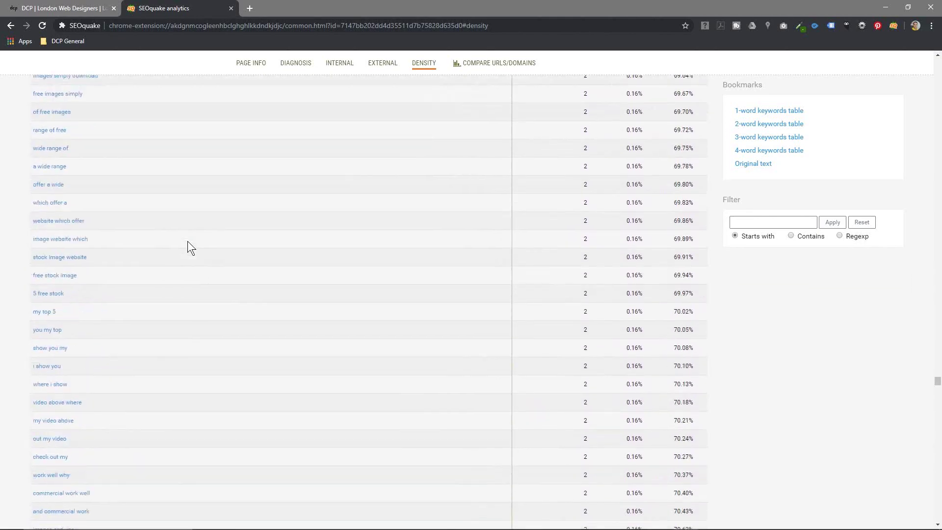
scroll(187, 243, "up", 15)
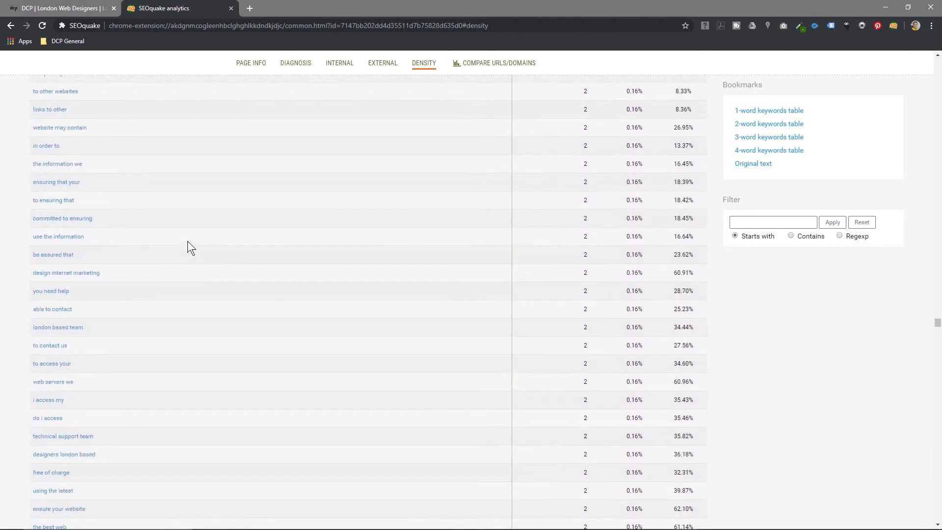
scroll(188, 245, "up", 15)
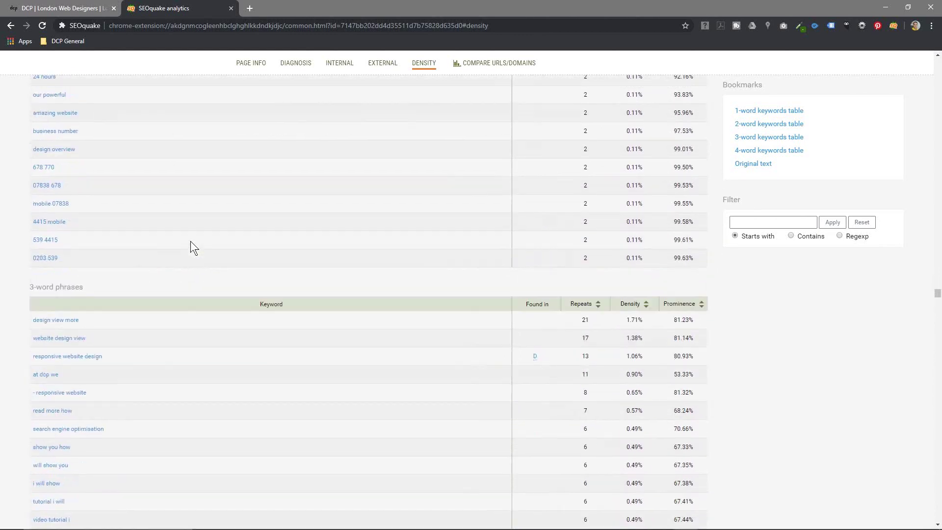
scroll(191, 246, "down", 2)
scroll(192, 247, "down", 1)
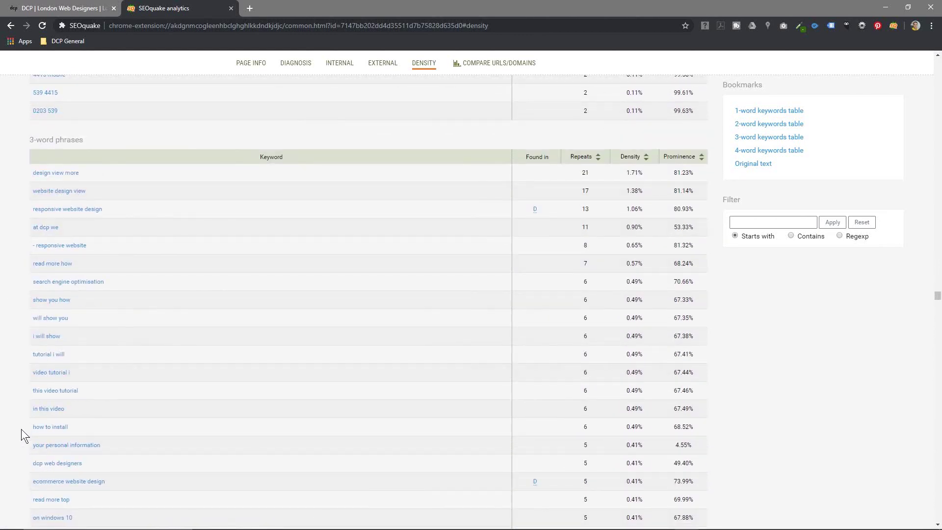
scroll(22, 427, "down", 12)
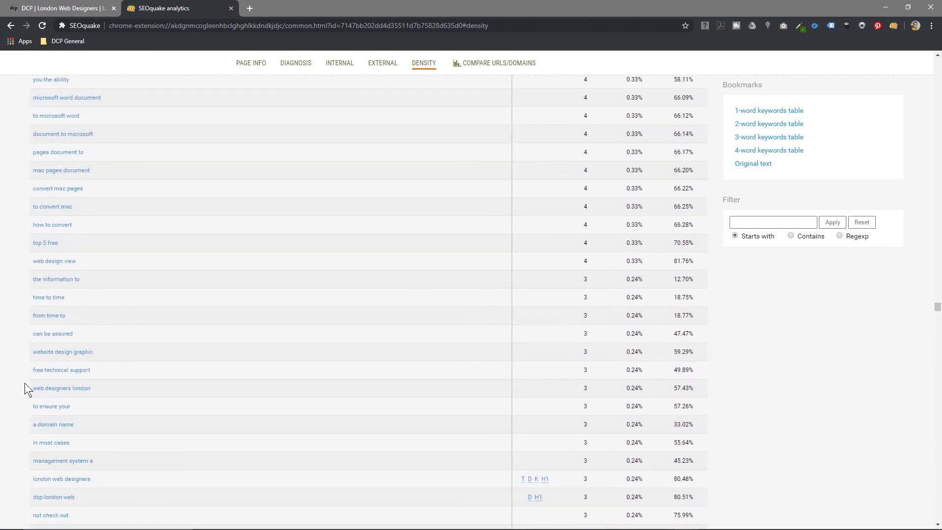
scroll(25, 387, "down", 5)
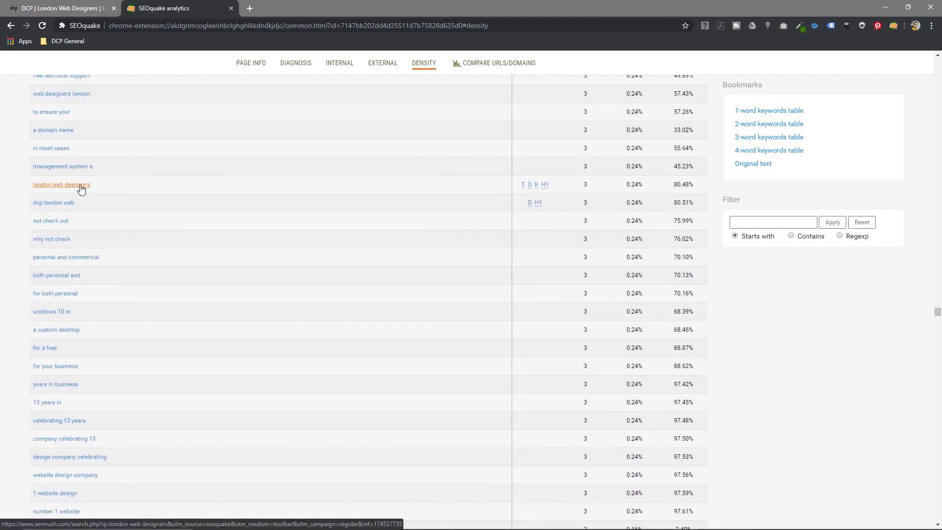
Copy 'london web designers' from the density table and Google it in a new tab.
mouse_move(522, 184)
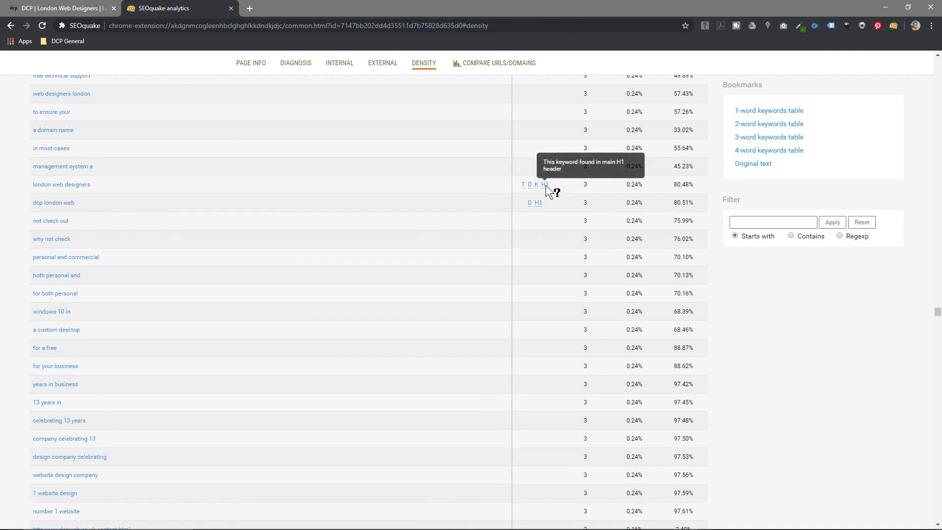
left_click_drag(589, 184, 34, 184)
left_click_drag(95, 185, 40, 190)
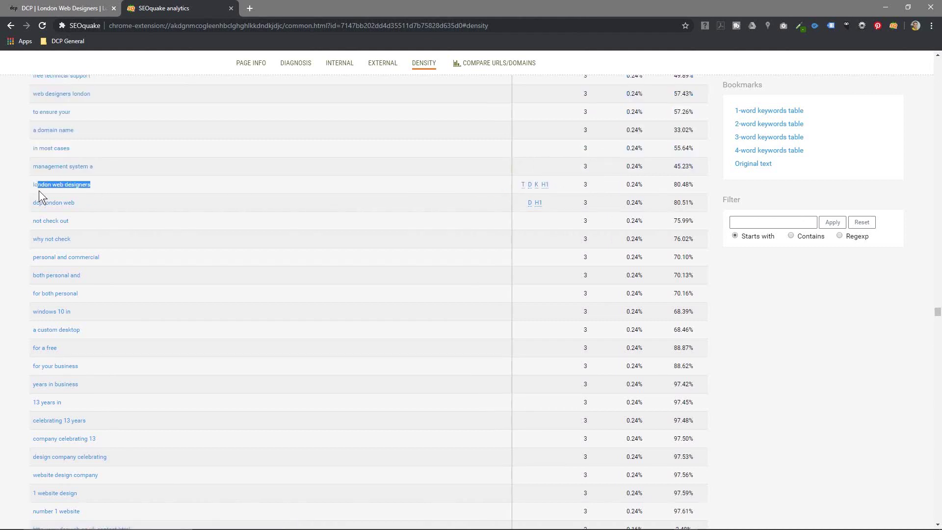
key("ctrl+c")
key("ctrl+t")
key("ctrl+v")
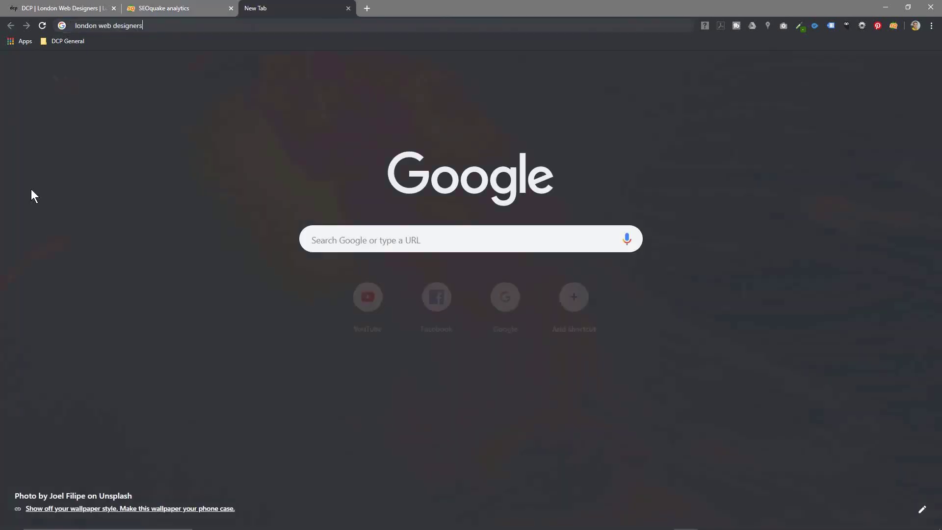
key("Return")
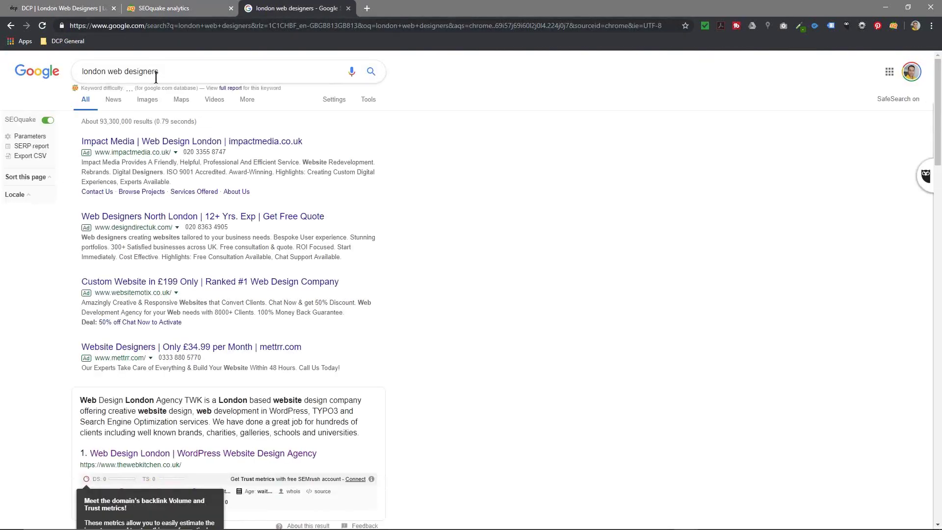
Rerun the 'london web designers' search on google.co.uk.
left_click(149, 26)
type("google.co.uk")
key("Return")
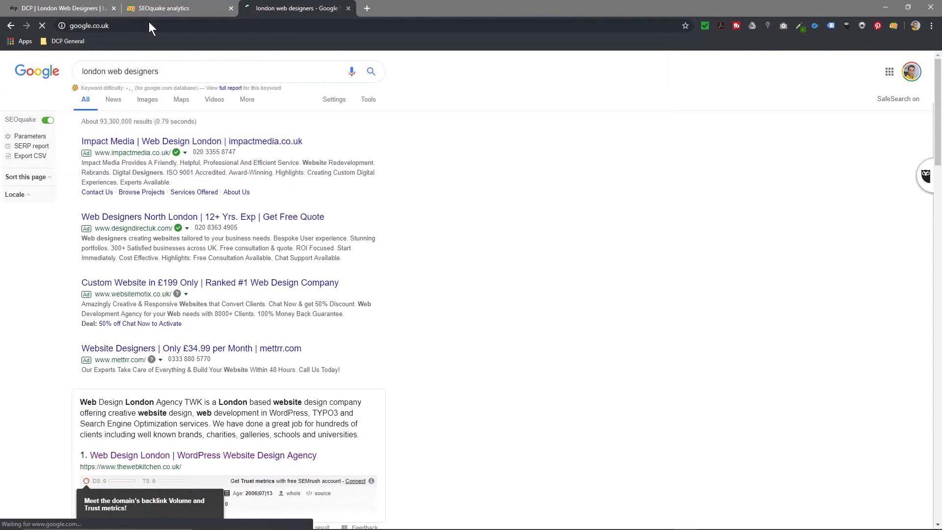
key("ctrl+v")
key("Return")
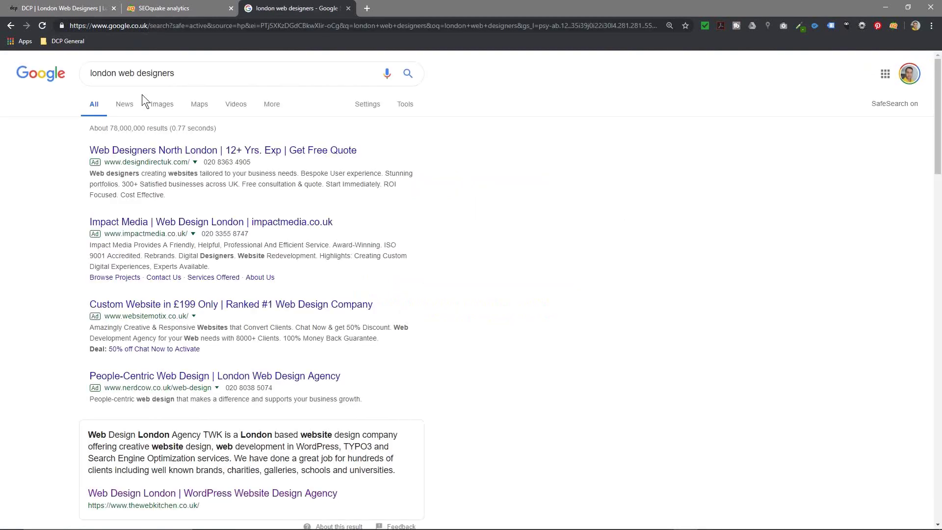
Scroll through the results' SEOquake metrics, dismissing the backlink-metrics tip.
scroll(116, 234, "down", 3)
scroll(116, 234, "down", 7)
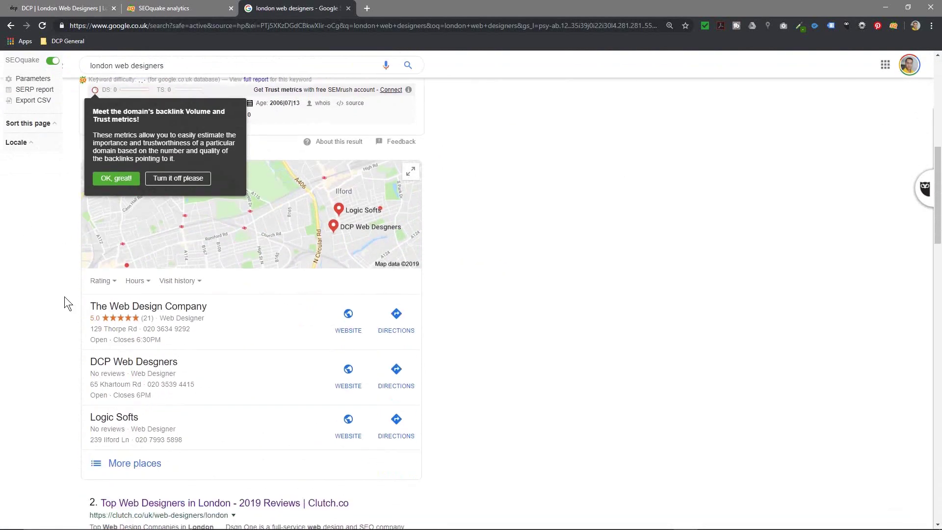
scroll(140, 273, "down", 6)
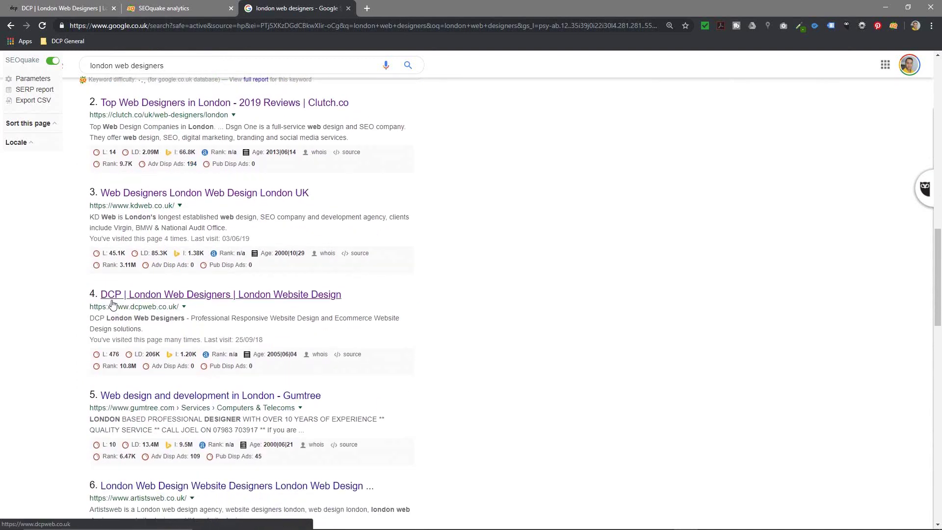
scroll(130, 305, "up", 2)
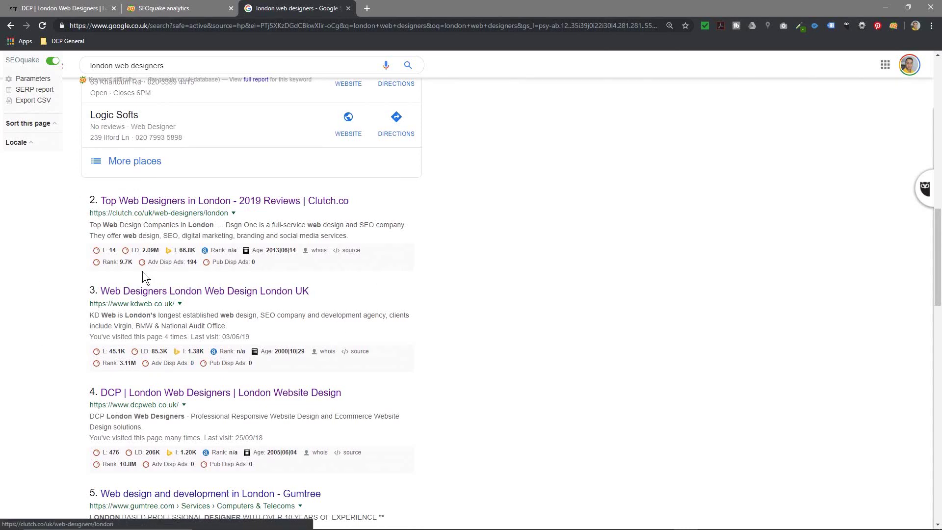
scroll(251, 326, "up", 10)
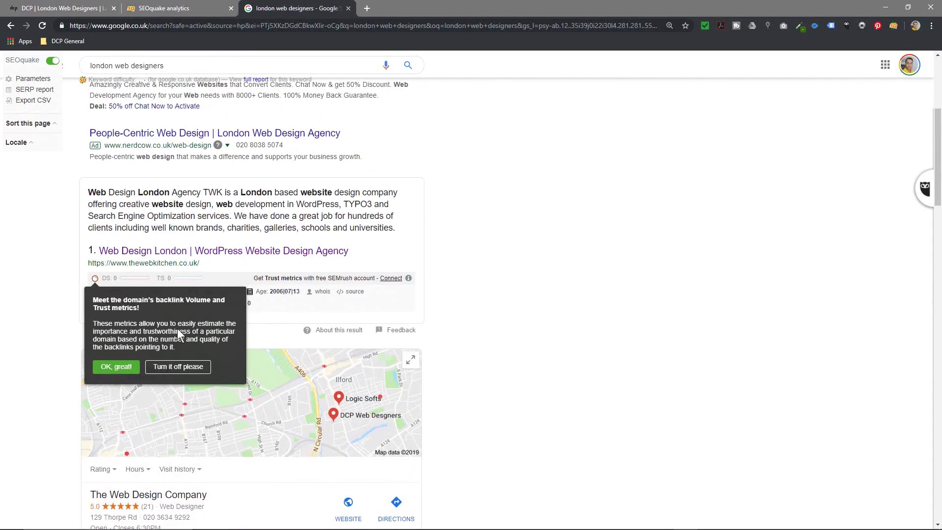
left_click(122, 368)
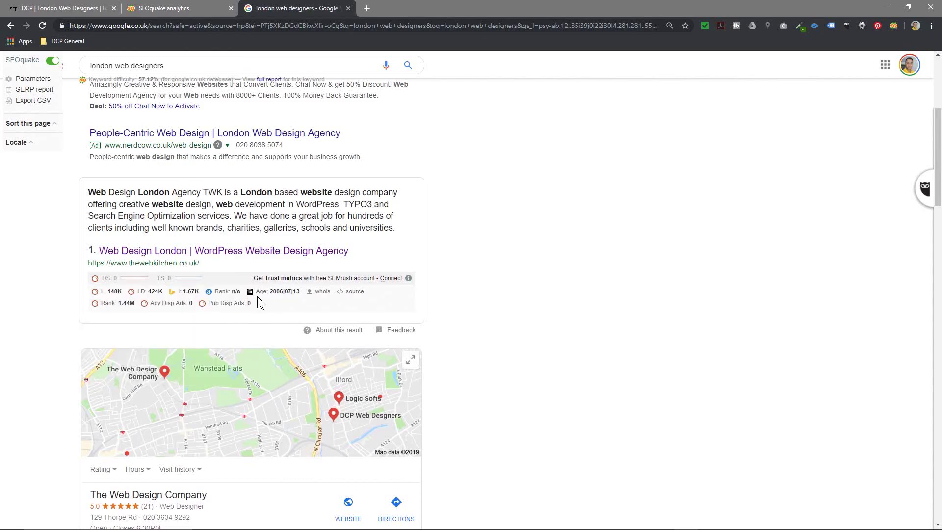
scroll(259, 300, "down", 5)
scroll(237, 299, "down", 5)
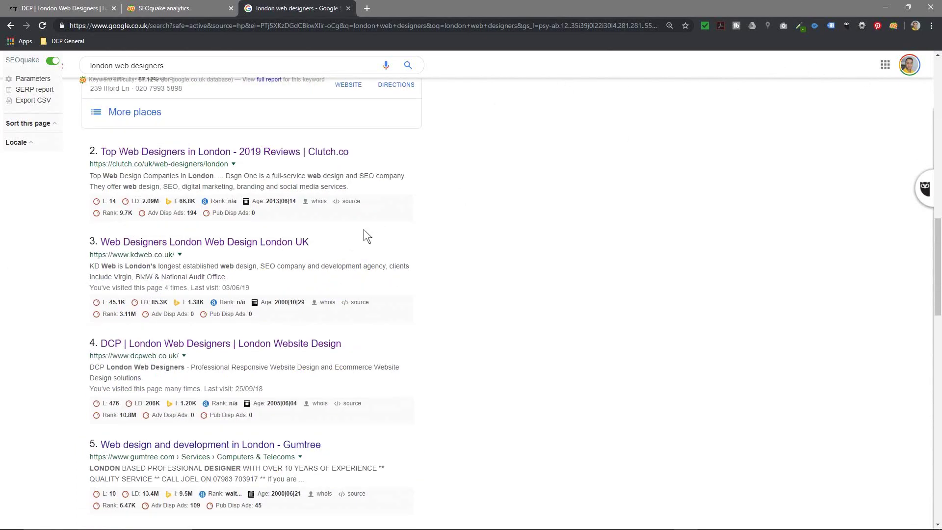
scroll(363, 235, "down", 2)
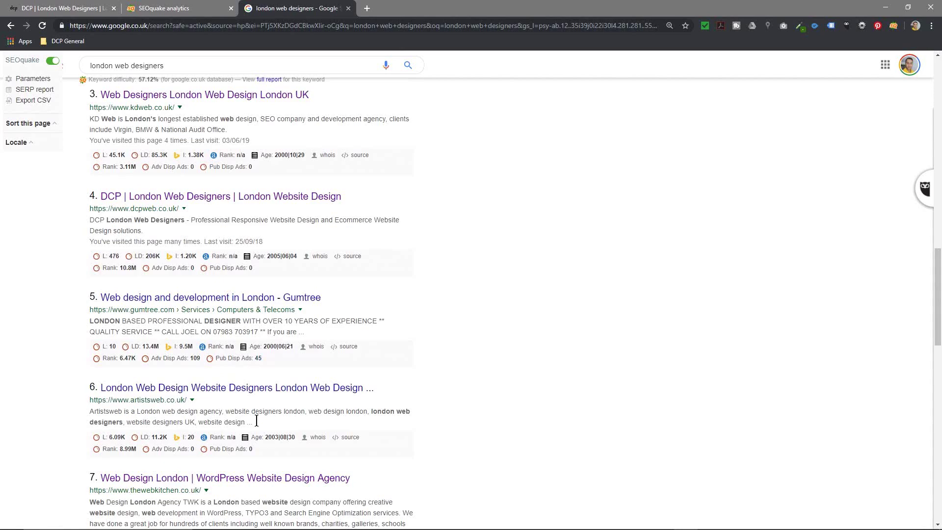
scroll(366, 243, "up", 10)
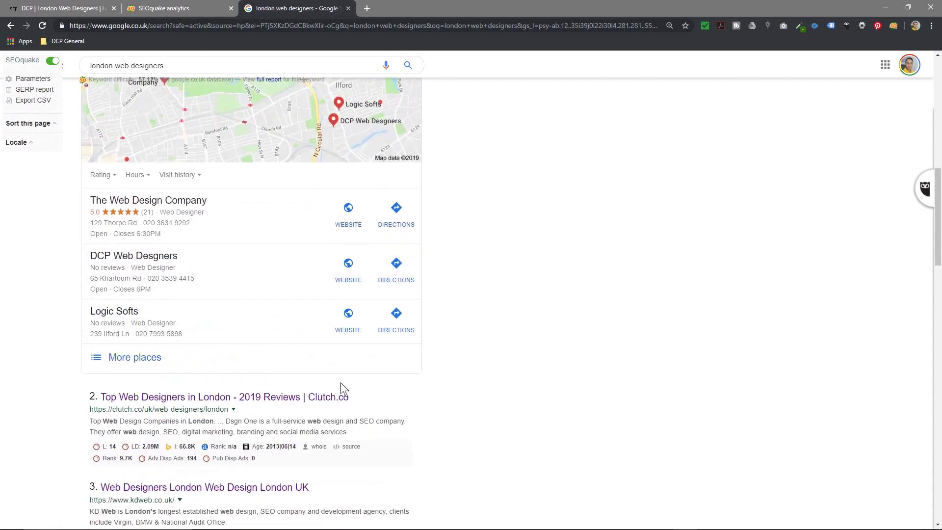
scroll(342, 331, "up", 3)
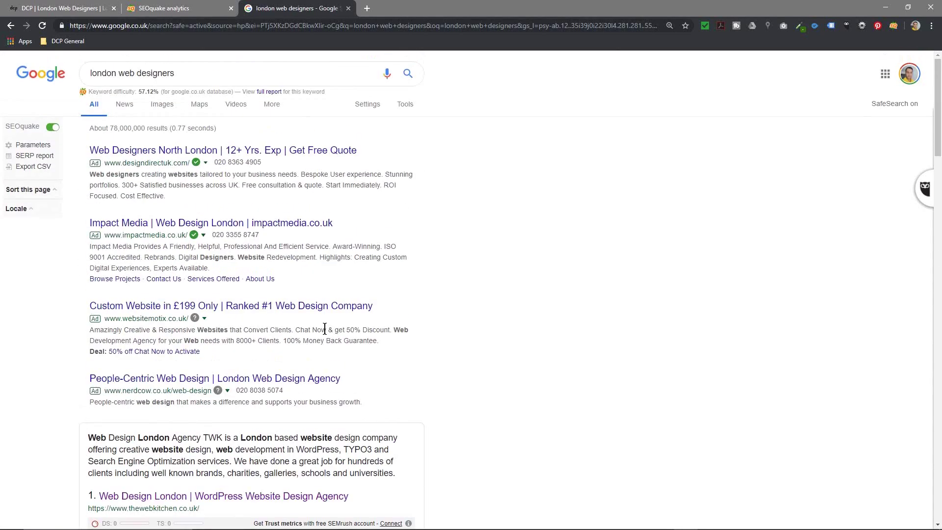
scroll(325, 329, "down", 4)
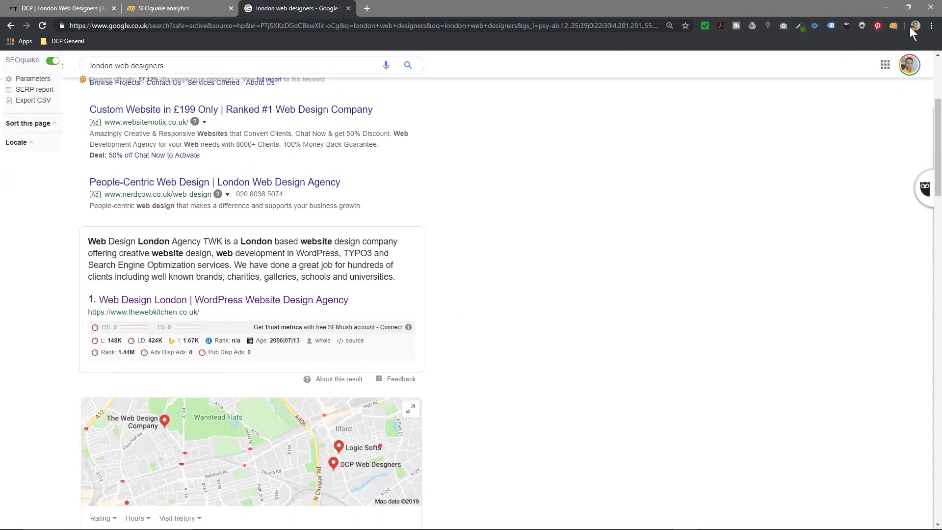
Switch SEOquake off from its toolbar panel and scroll the results back to the top.
left_click(894, 26)
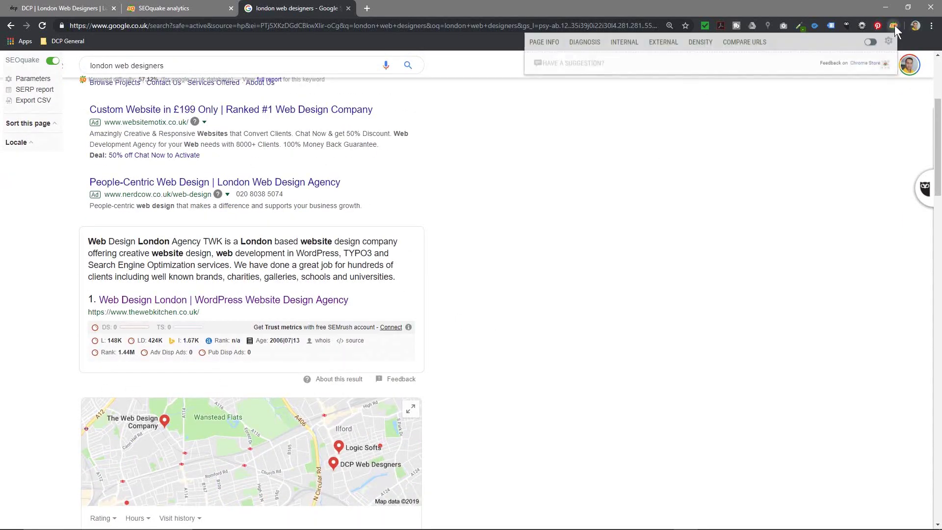
left_click(872, 43)
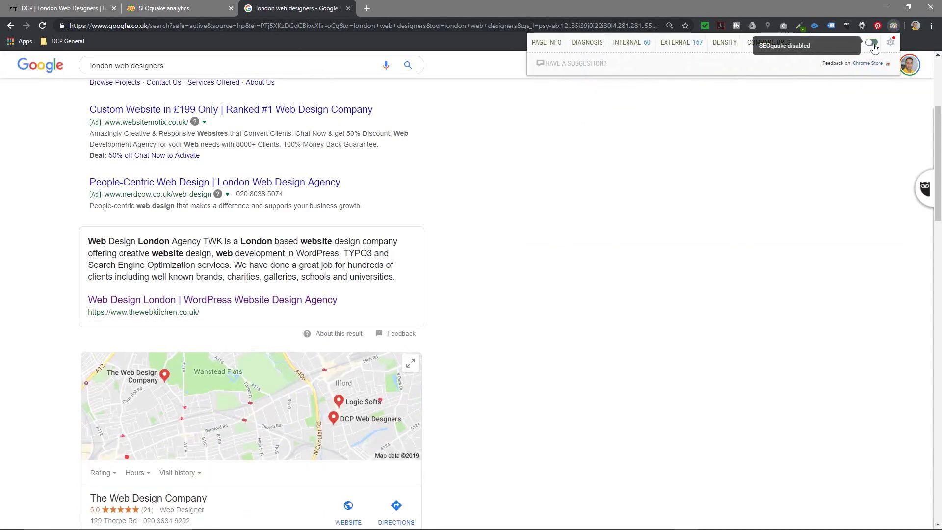
scroll(410, 280, "down", 15)
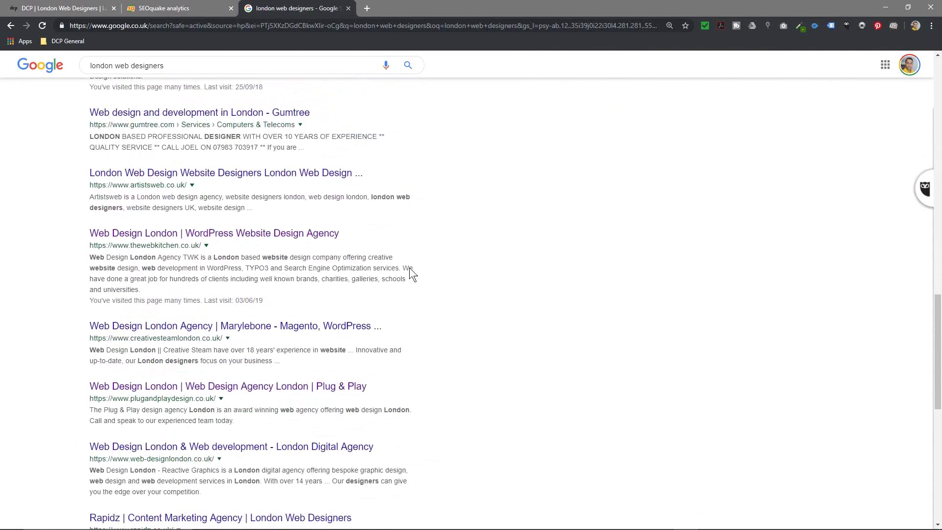
scroll(410, 267, "up", 7)
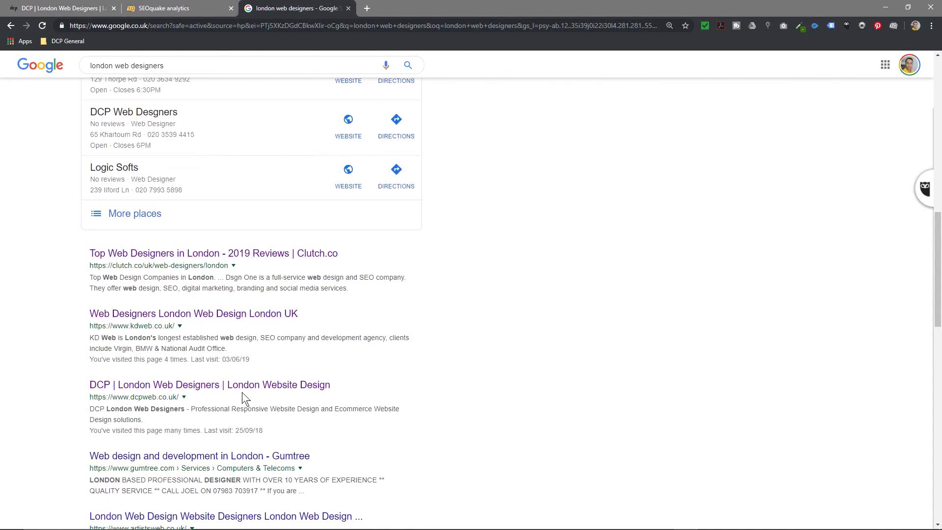
scroll(242, 392, "up", 10)
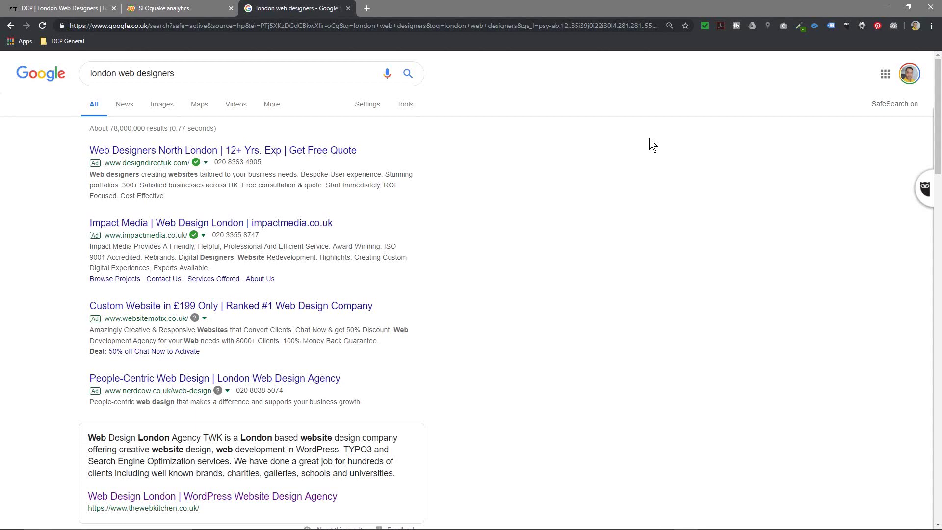
left_click(64, 8)
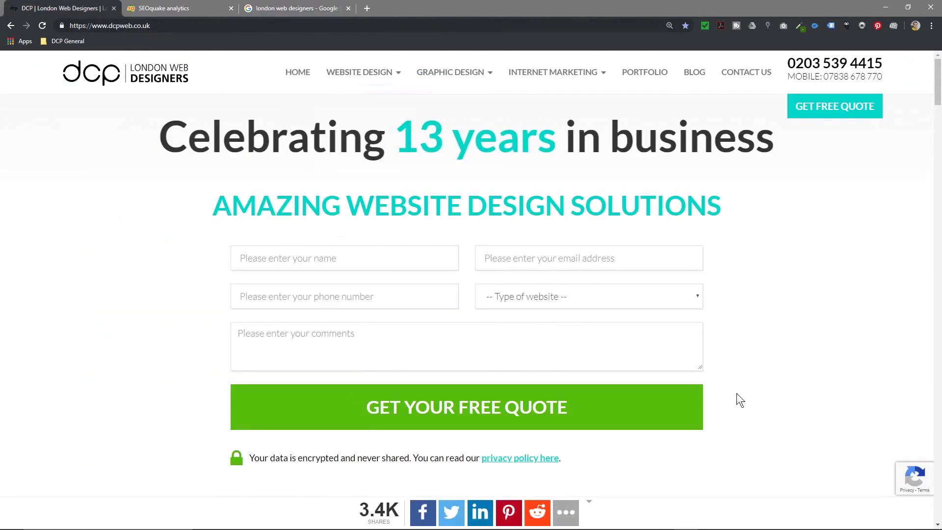
Load the DCP 2019 site from the 'Website Design London' suggestion and scroll its homepage.
left_click(239, 29)
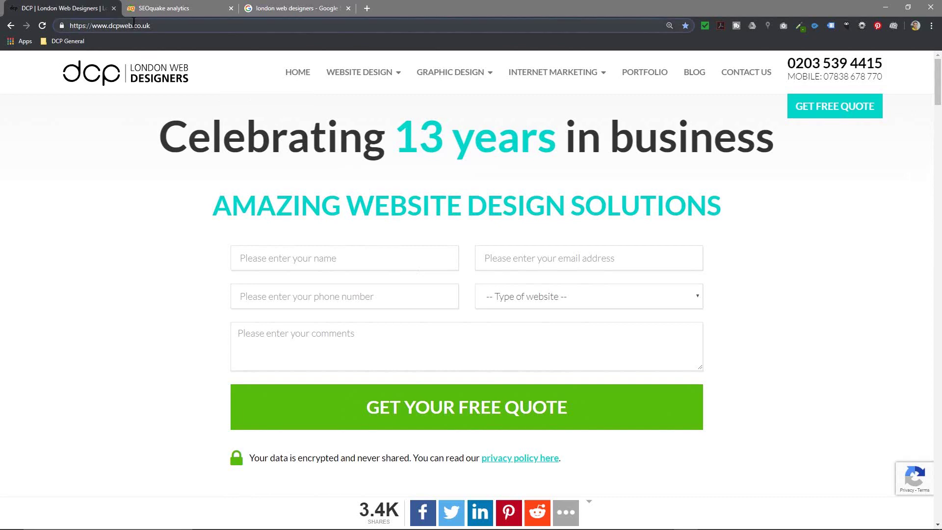
type("dcpwe")
key("Down")
key("Down")
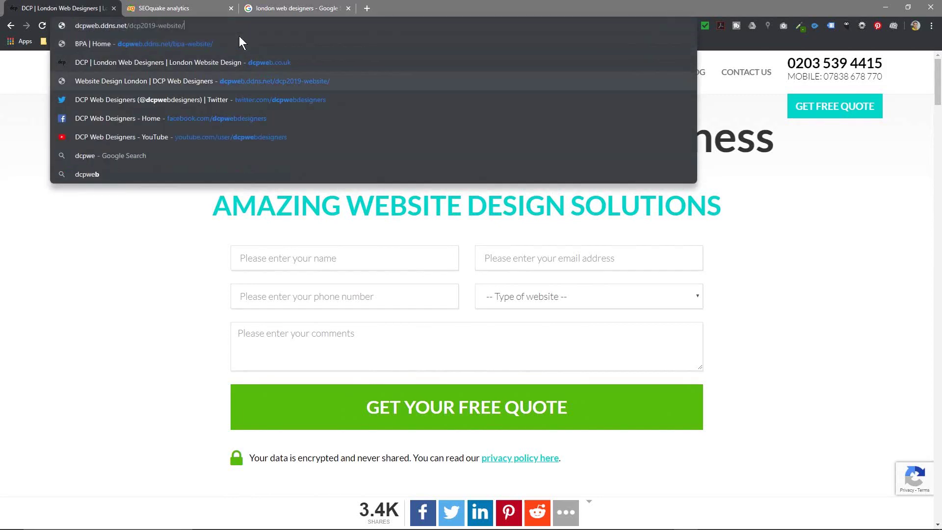
key("Return")
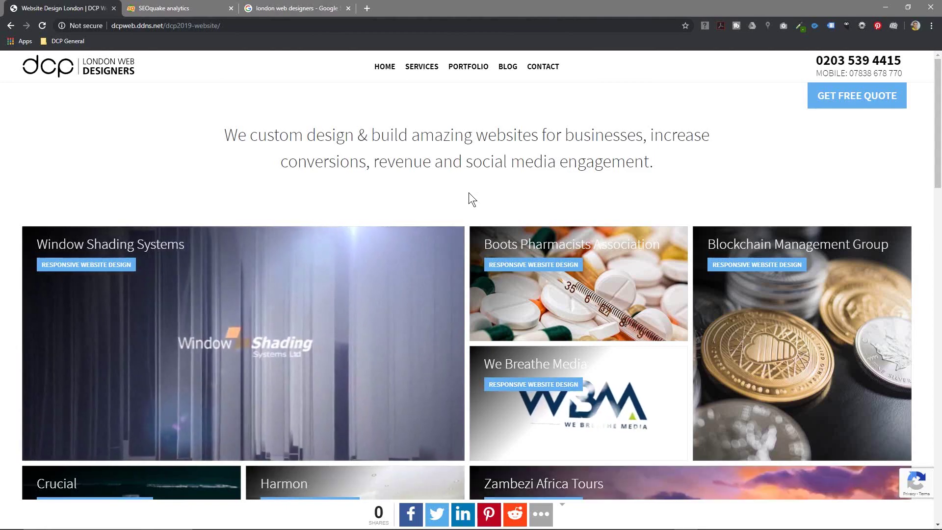
scroll(470, 192, "down", 3)
scroll(469, 193, "down", 9)
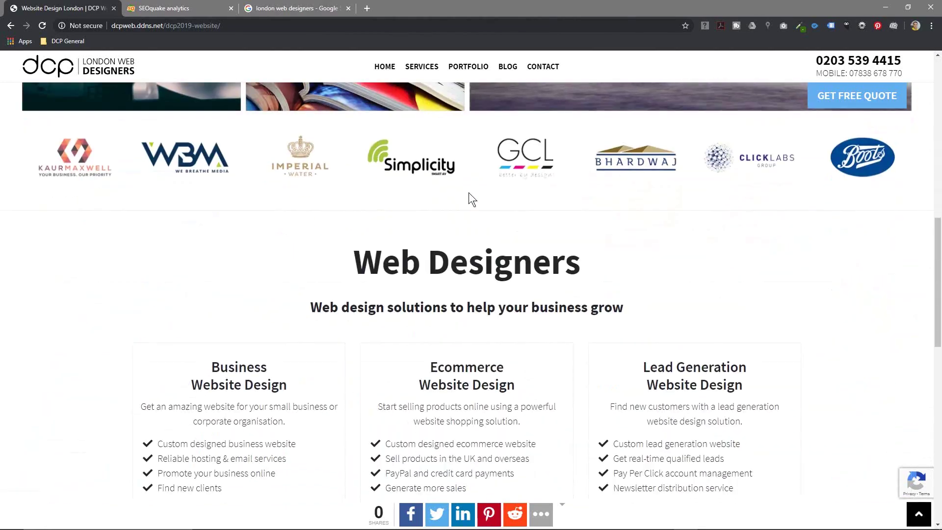
scroll(469, 193, "up", 13)
scroll(469, 193, "down", 1)
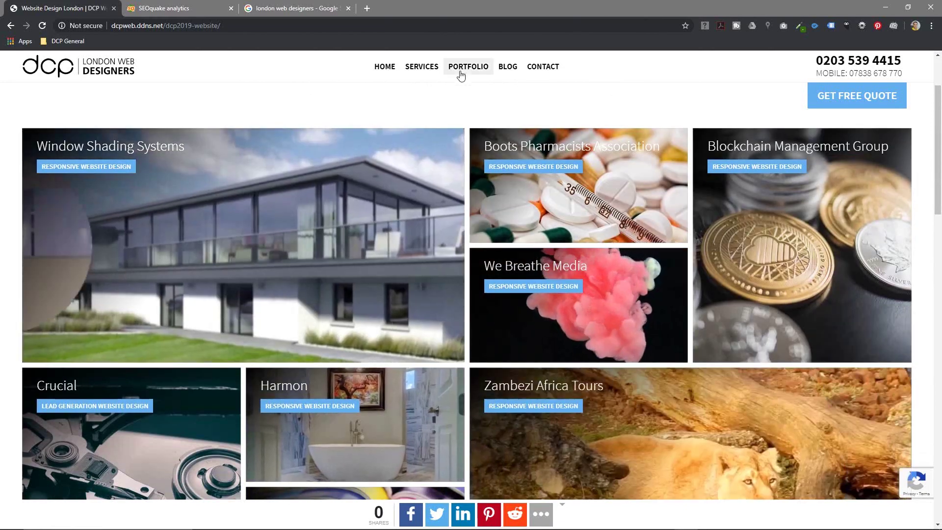
Browse the Portfolio page, then return to the HOME page.
left_click(464, 68)
scroll(467, 125, "down", 15)
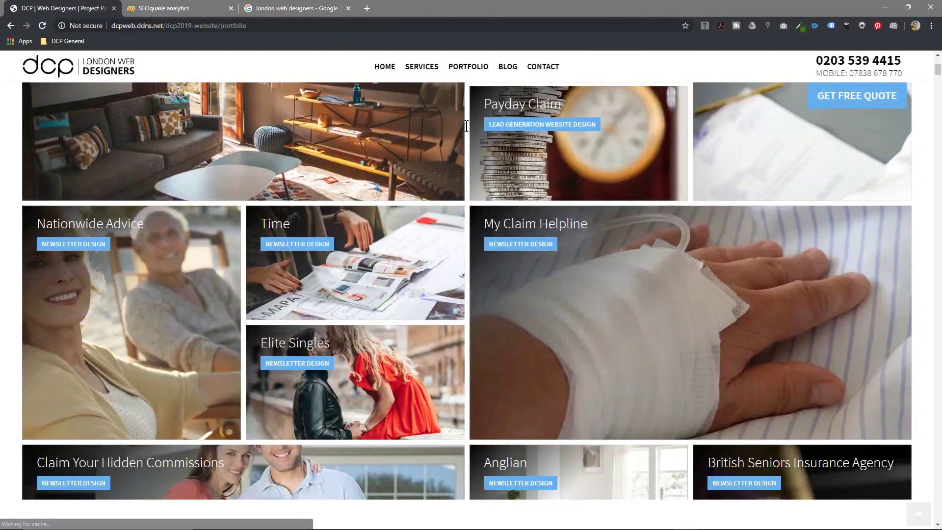
scroll(467, 126, "down", 20)
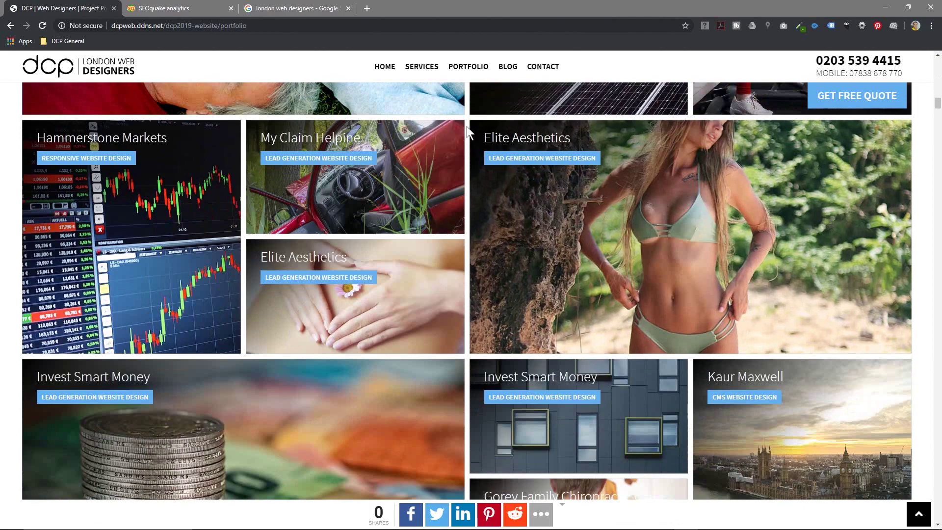
scroll(467, 126, "down", 20)
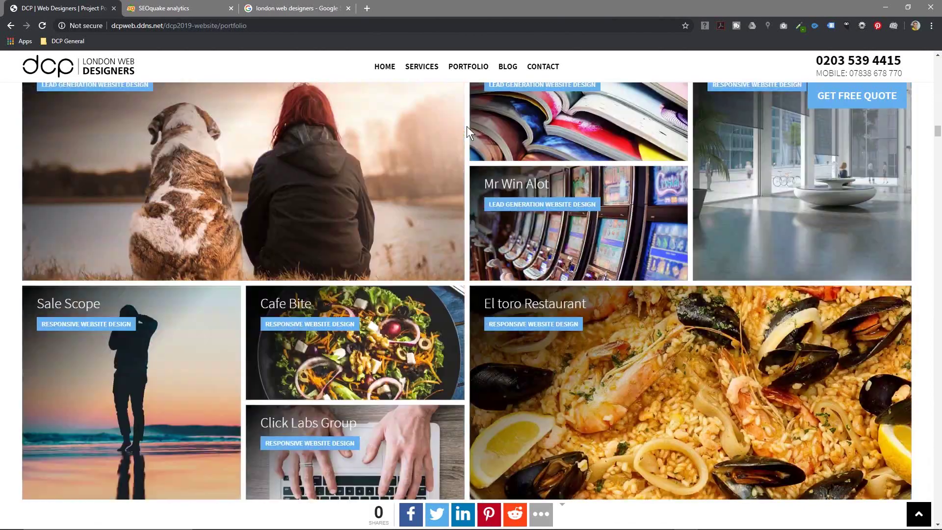
scroll(466, 148, "up", 1)
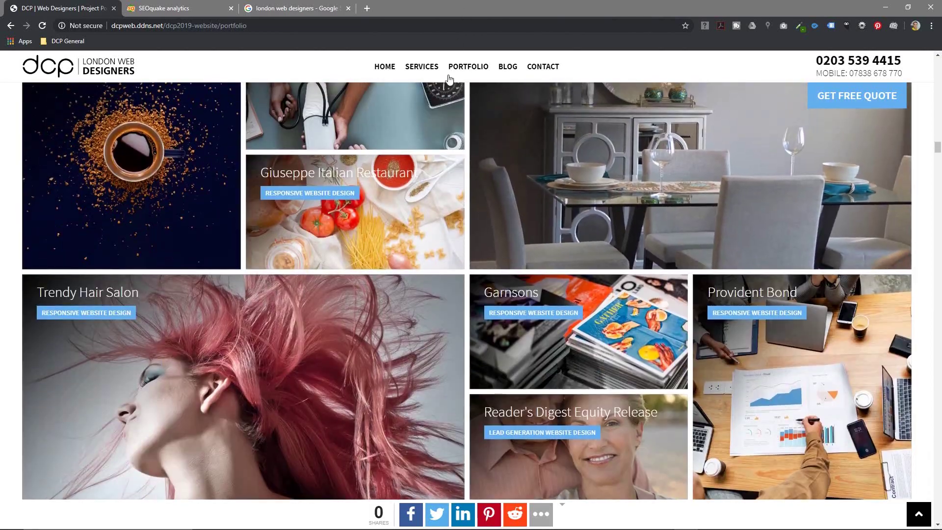
scroll(466, 197, "up", 15)
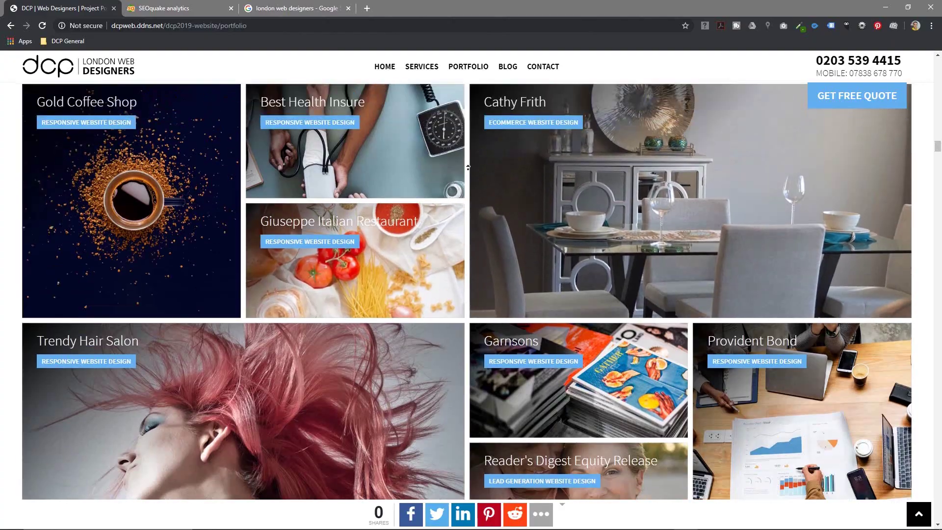
scroll(468, 100, "up", 2)
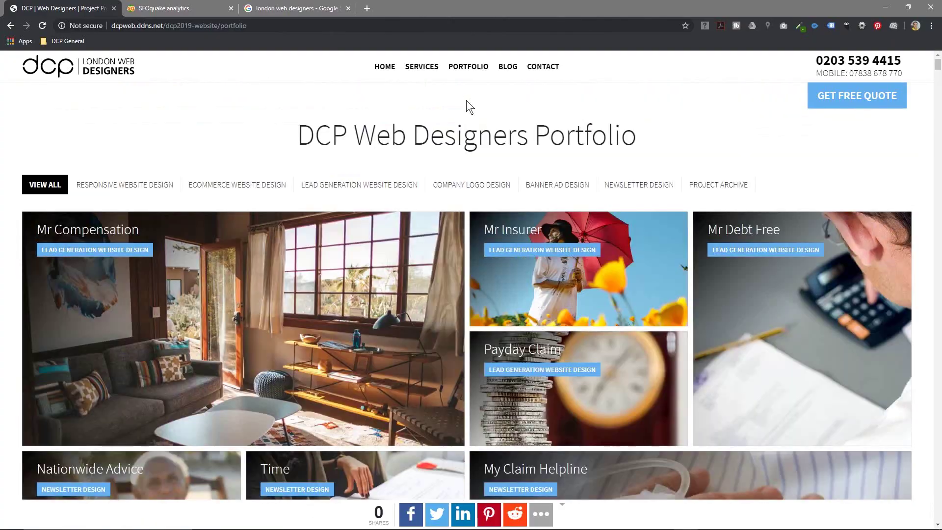
left_click(380, 66)
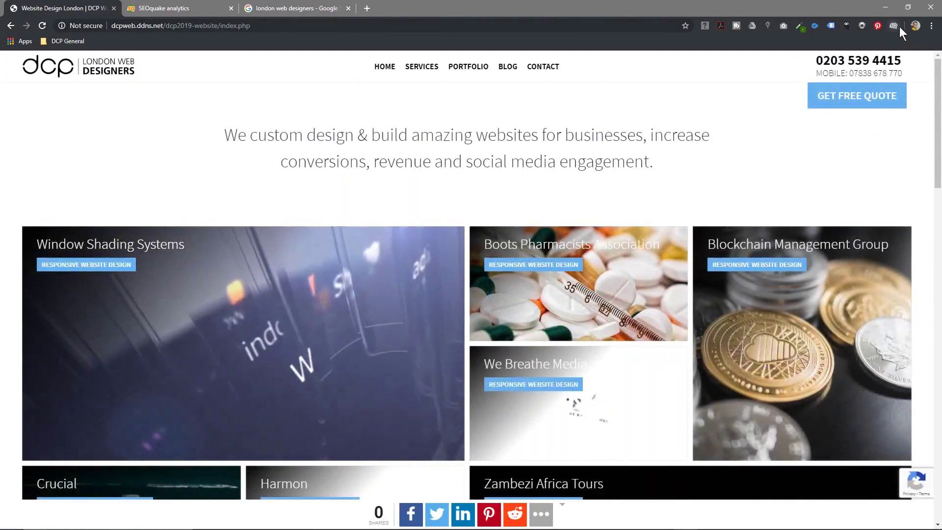
Re-enable SEOquake and open the keyword density report for the DCP homepage.
left_click(895, 26)
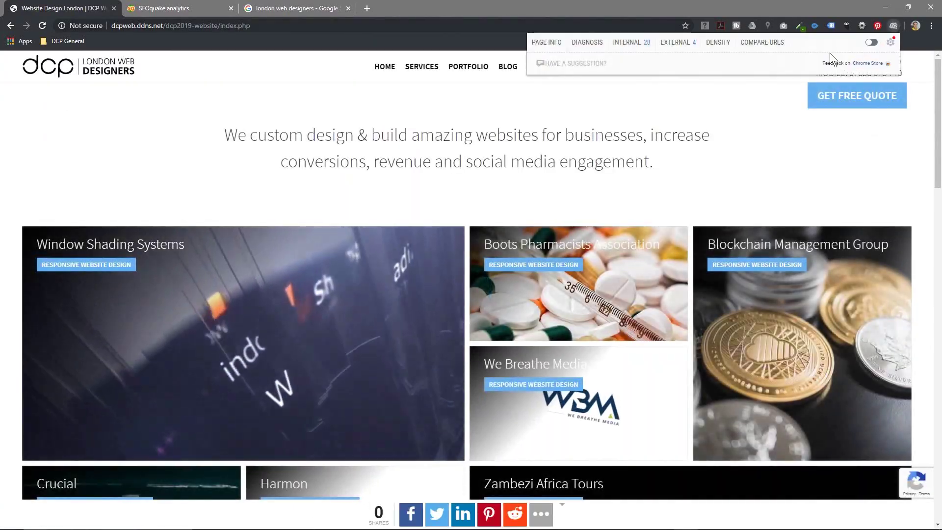
left_click(872, 43)
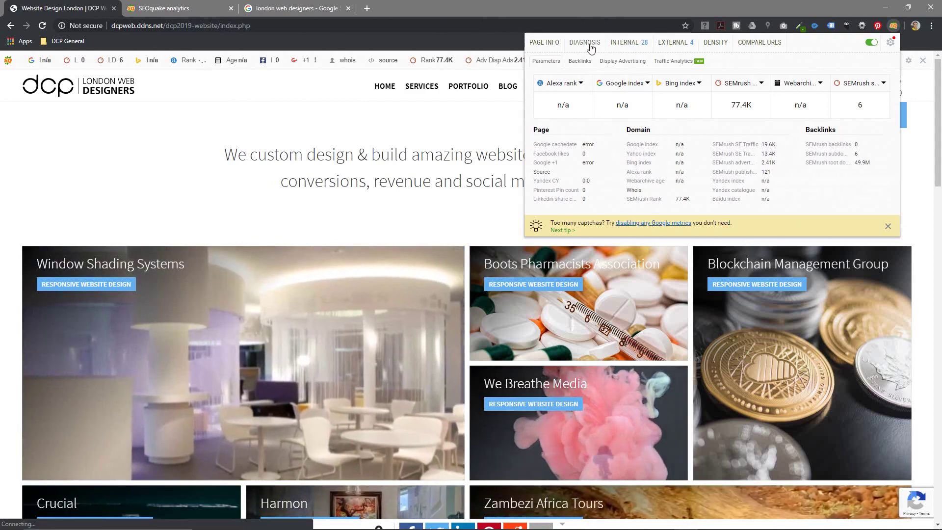
left_click(591, 47)
left_click(415, 127)
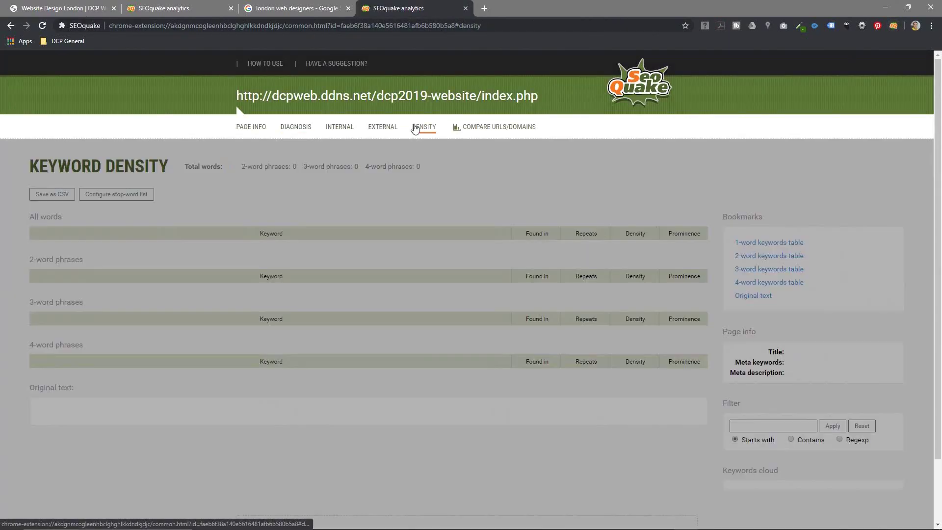
Check the total word count of 818, then close the SEOquake analytics tab.
left_click_drag(195, 166, 237, 167)
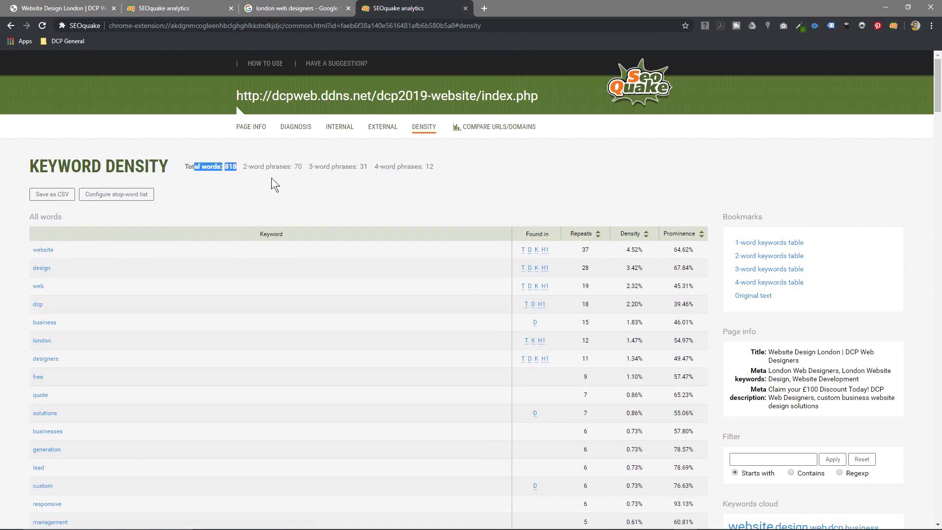
left_click(269, 169)
left_click(465, 8)
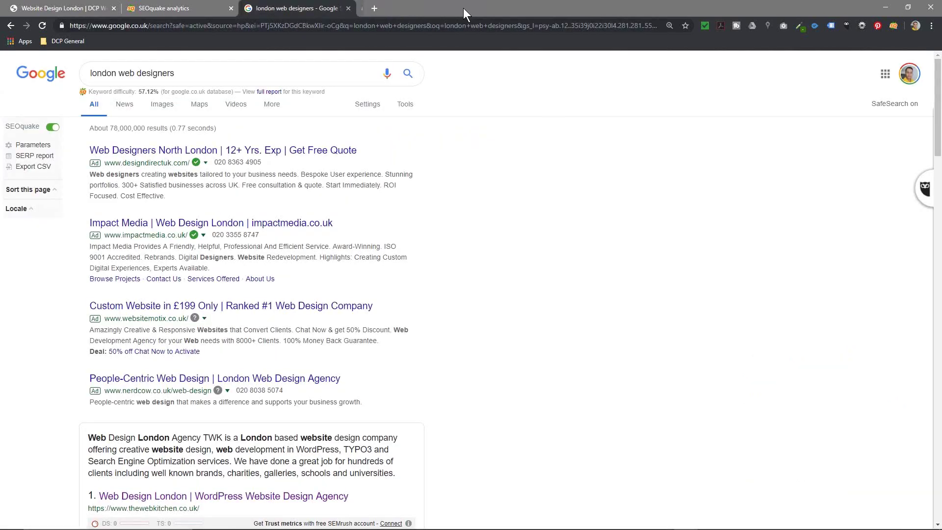
Close the Google search results tab and the DCP website tab.
left_click(347, 8)
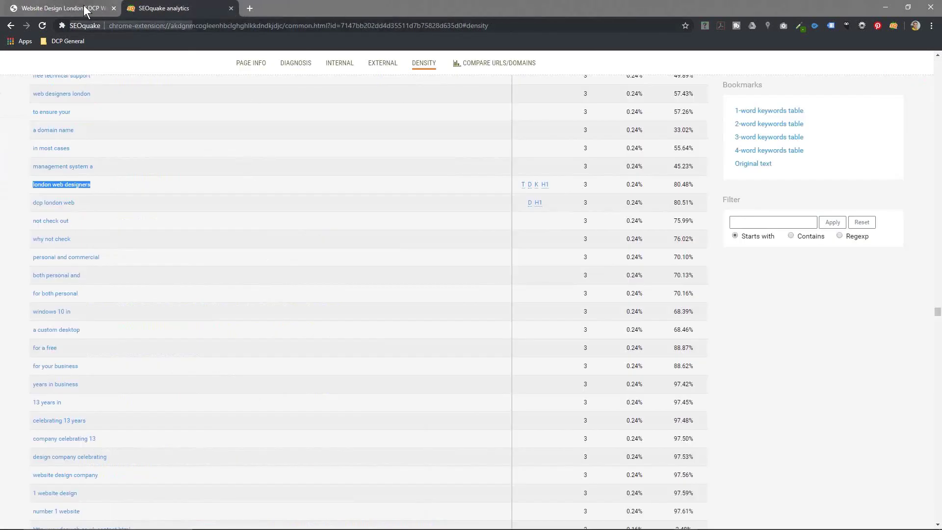
left_click(113, 8)
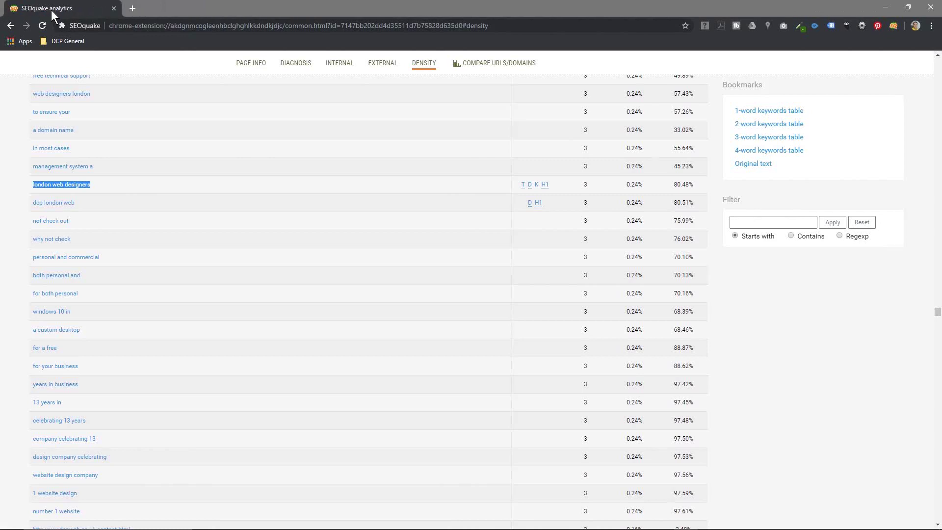